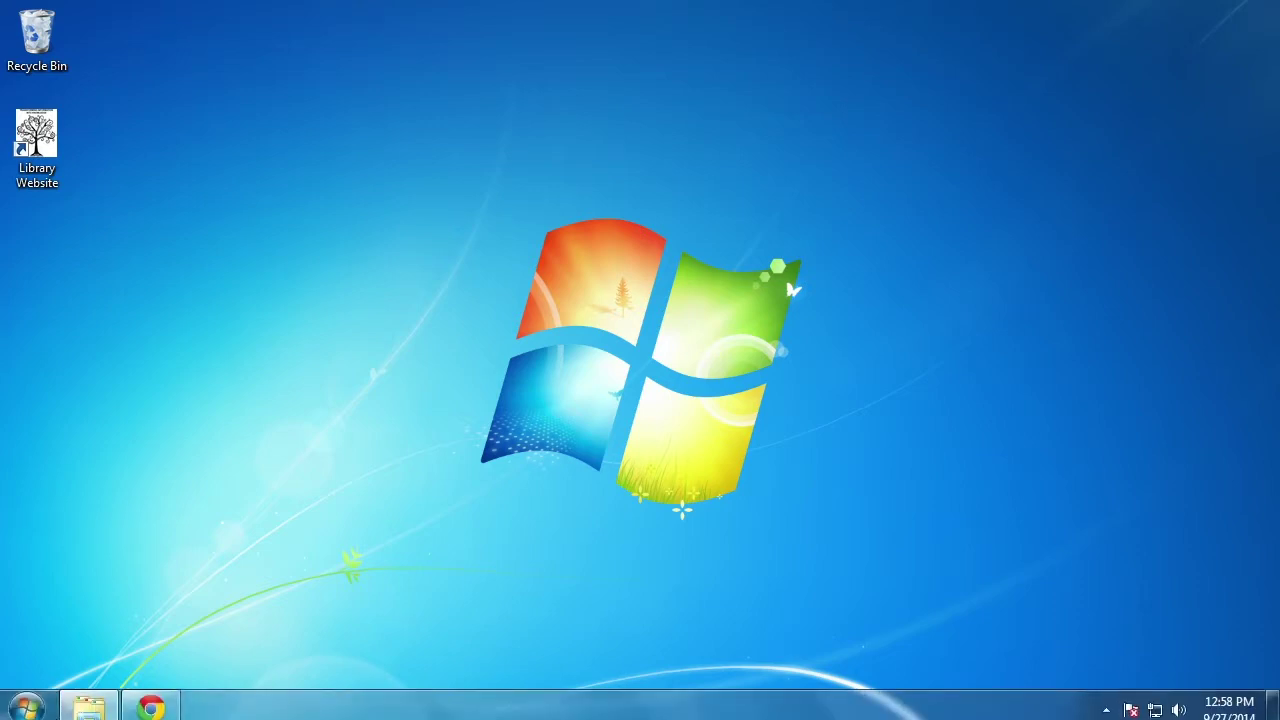
# Restore the 'Period 9 - Digital Graphics and Animation' Explorer window from the taskbar.
pyautogui.moveTo(62, 712)
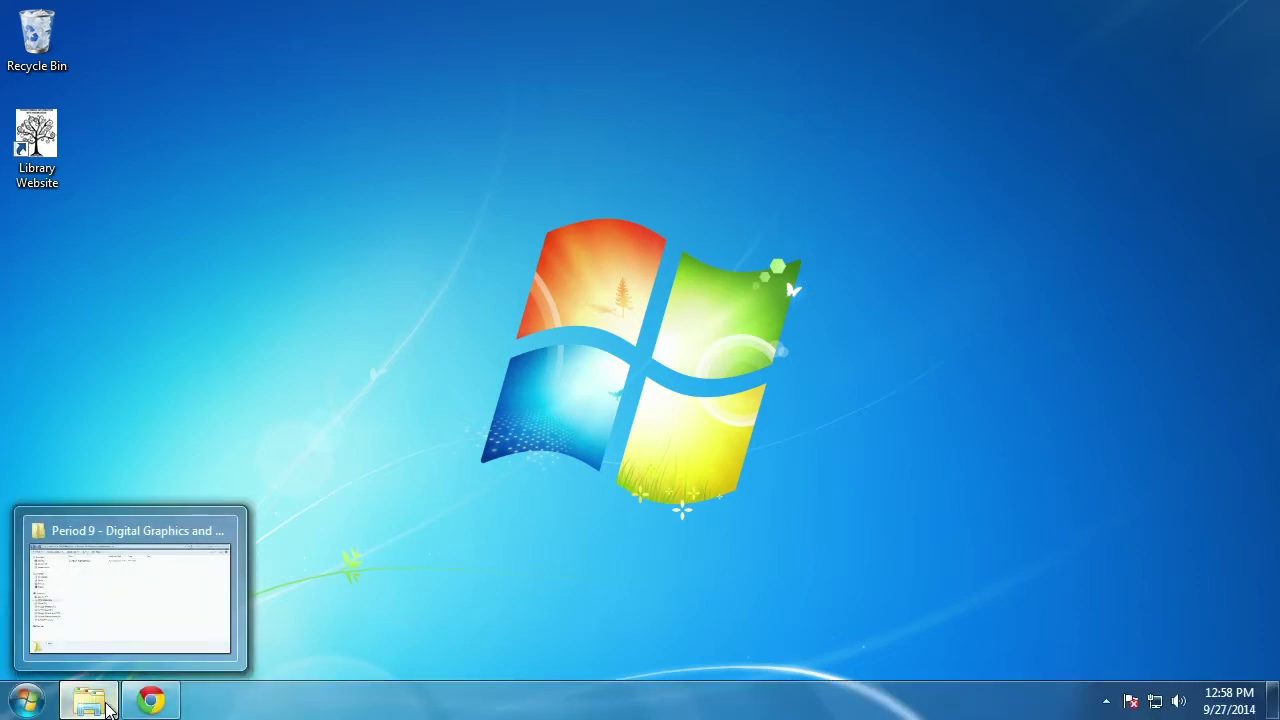
pyautogui.click(88, 702)
# Create a new folder named '140927 Second Experiment' in the Period 9 folder.
pyautogui.rightClick(412, 338)
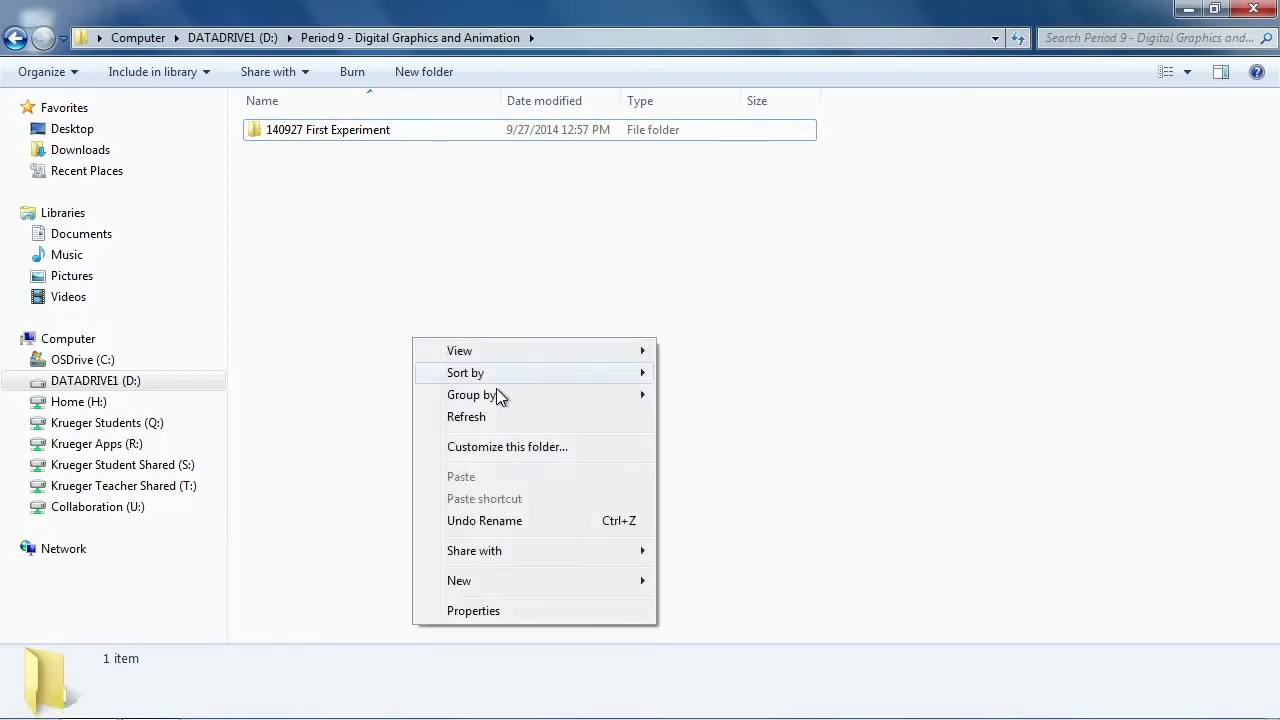
pyautogui.moveTo(497, 580)
pyautogui.click(755, 309)
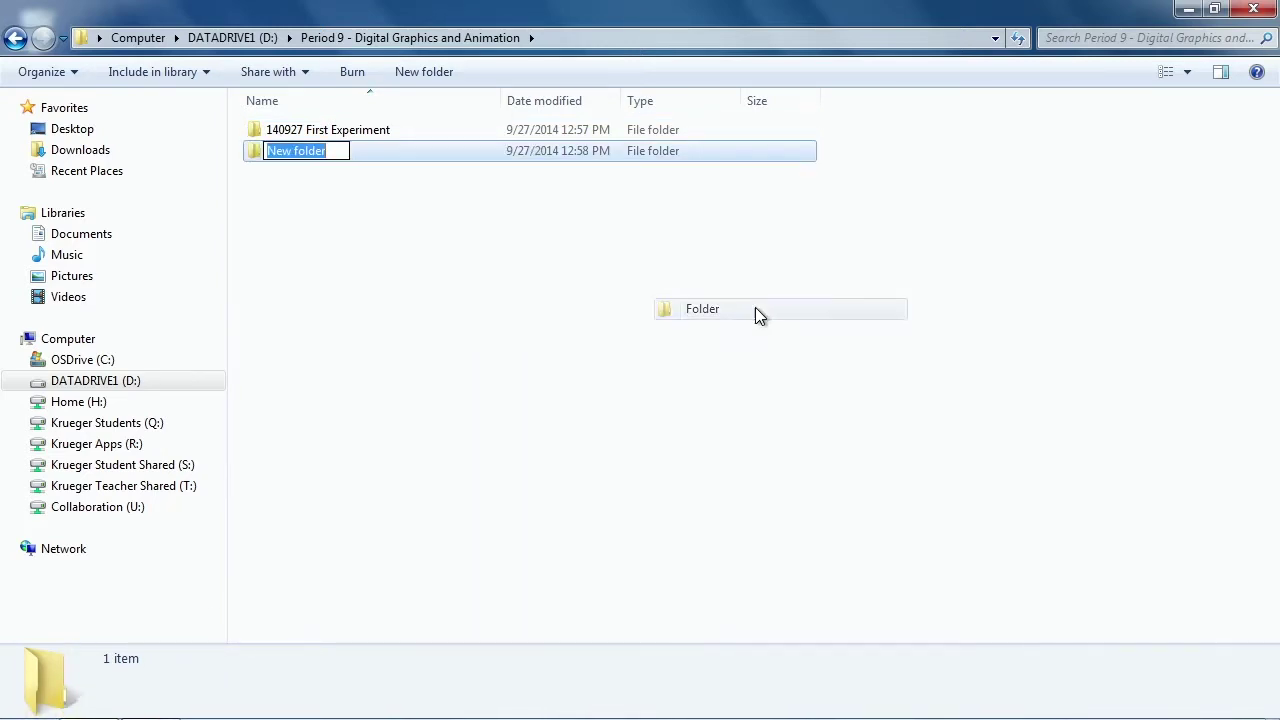
pyautogui.write('140927 Second Expe')
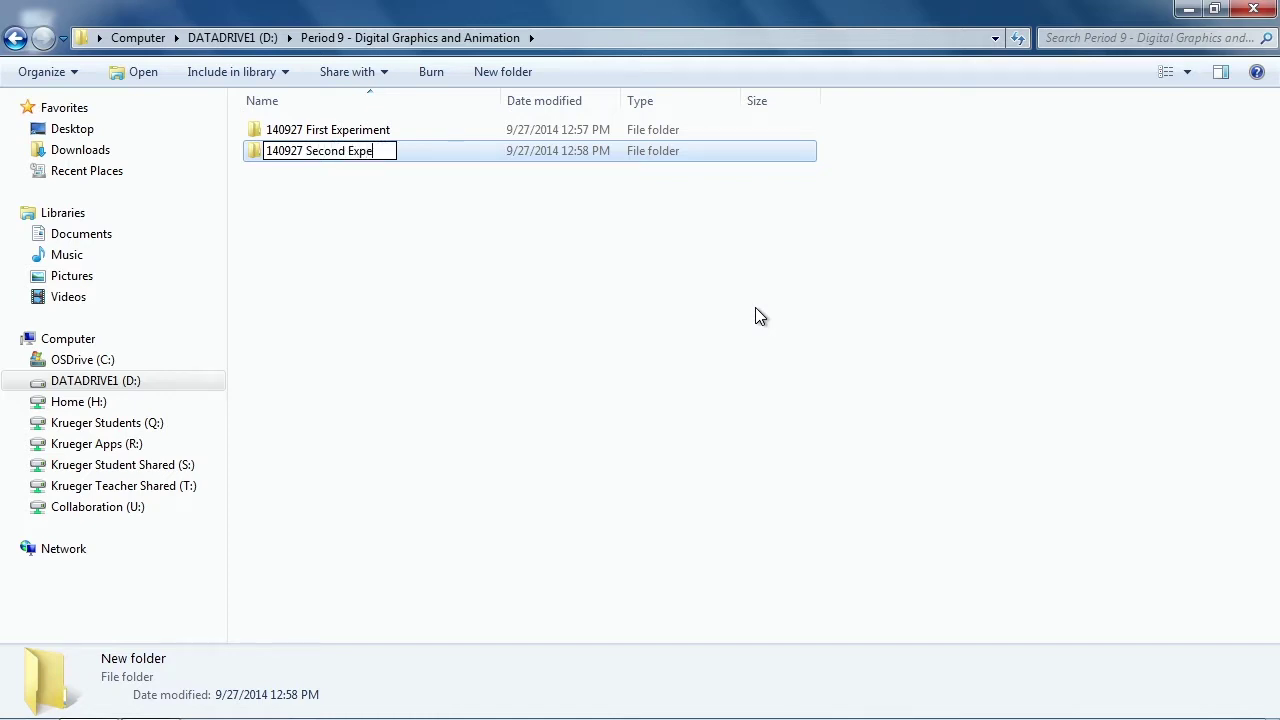
pyautogui.write('riment')
pyautogui.press('Return')
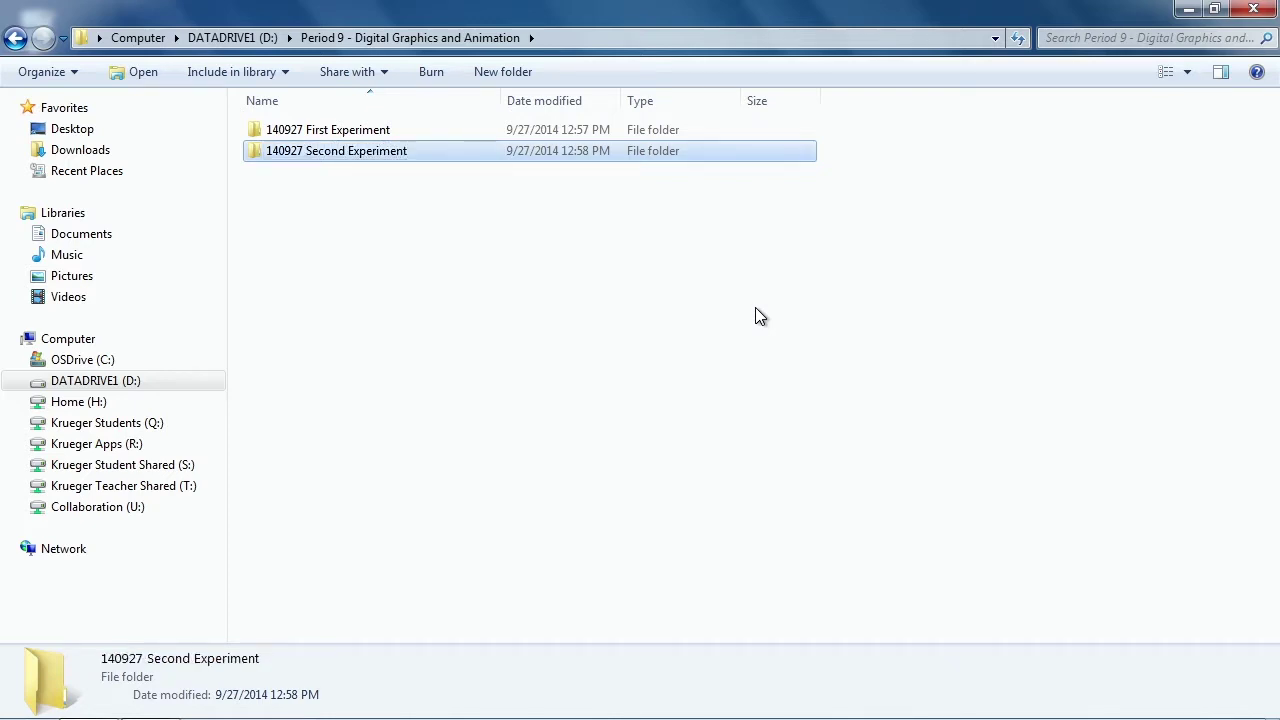
# Inside it, create a subfolder named '140927 Second Experiment Images'.
pyautogui.doubleClick(340, 152)
pyautogui.rightClick(380, 248)
pyautogui.moveTo(451, 493)
pyautogui.click(713, 217)
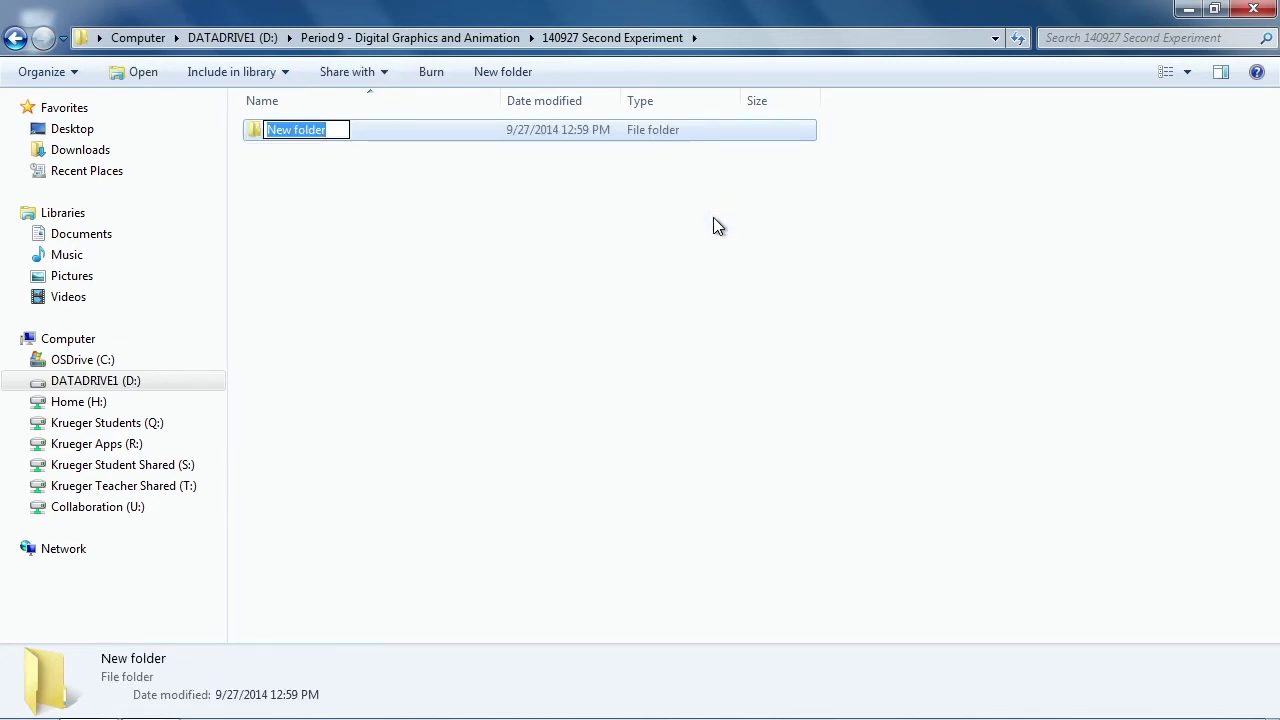
pyautogui.write('140927 Second Exper')
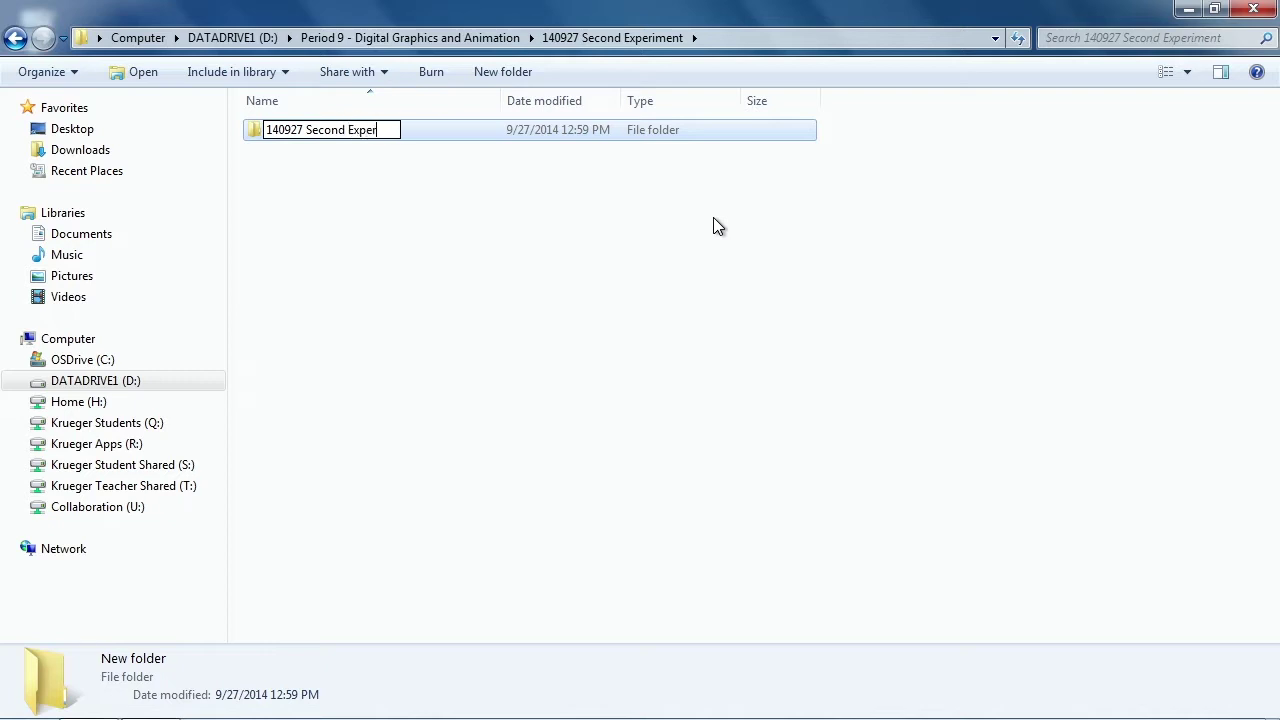
pyautogui.write('iment Images')
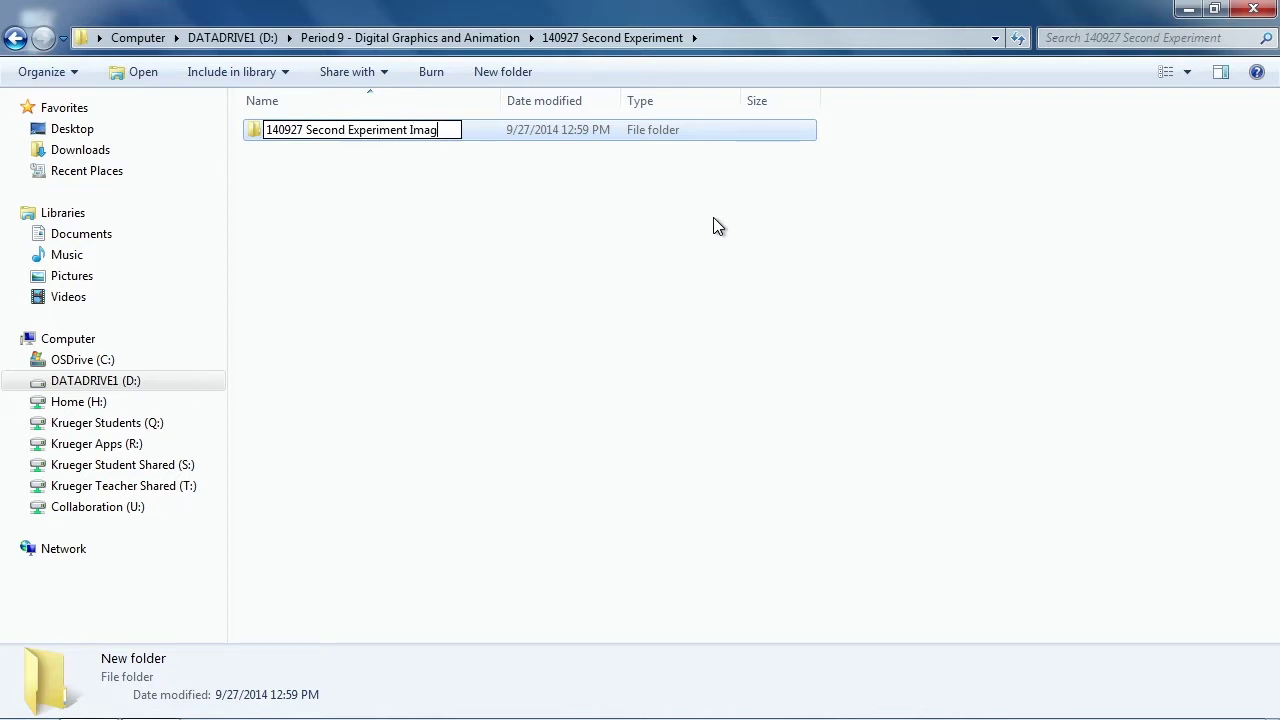
pyautogui.press('Return')
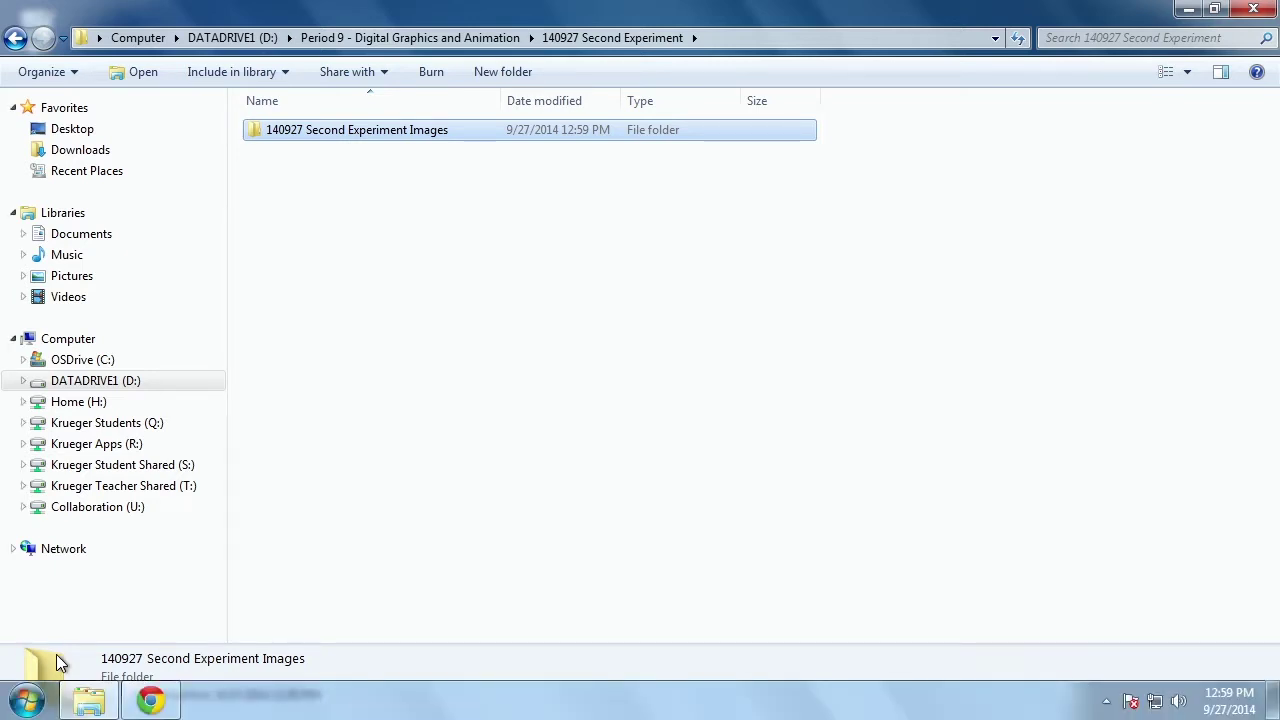
# Launch Mandelbulb3D from C:\Mandelbulb3Dv189x1, allowing it past the security warning.
pyautogui.click(84, 362)
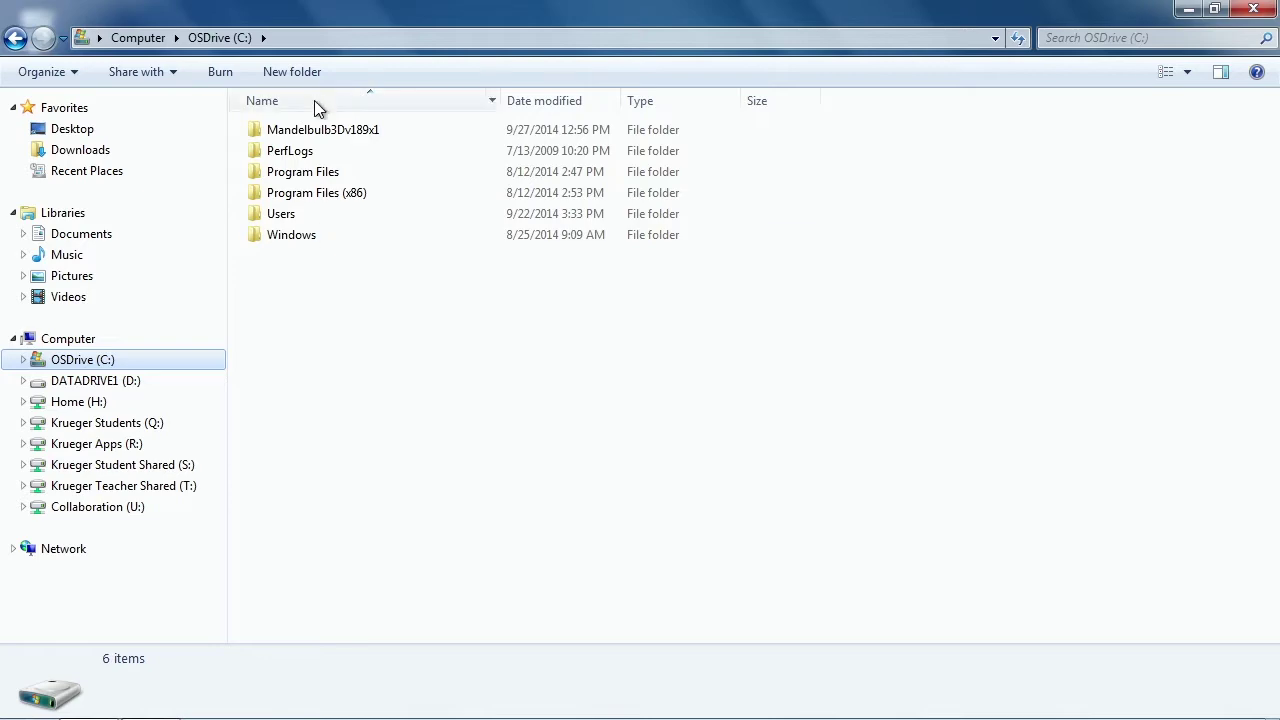
pyautogui.click(326, 138)
pyautogui.doubleClick(366, 131)
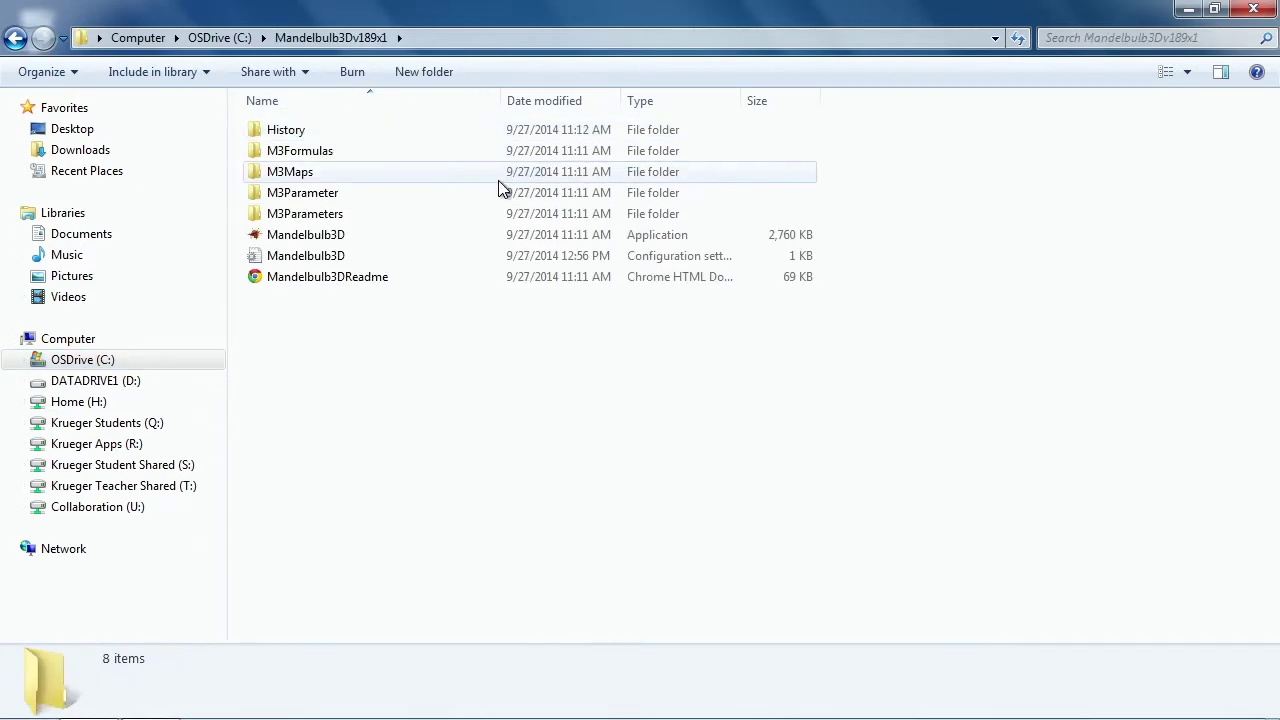
pyautogui.doubleClick(318, 240)
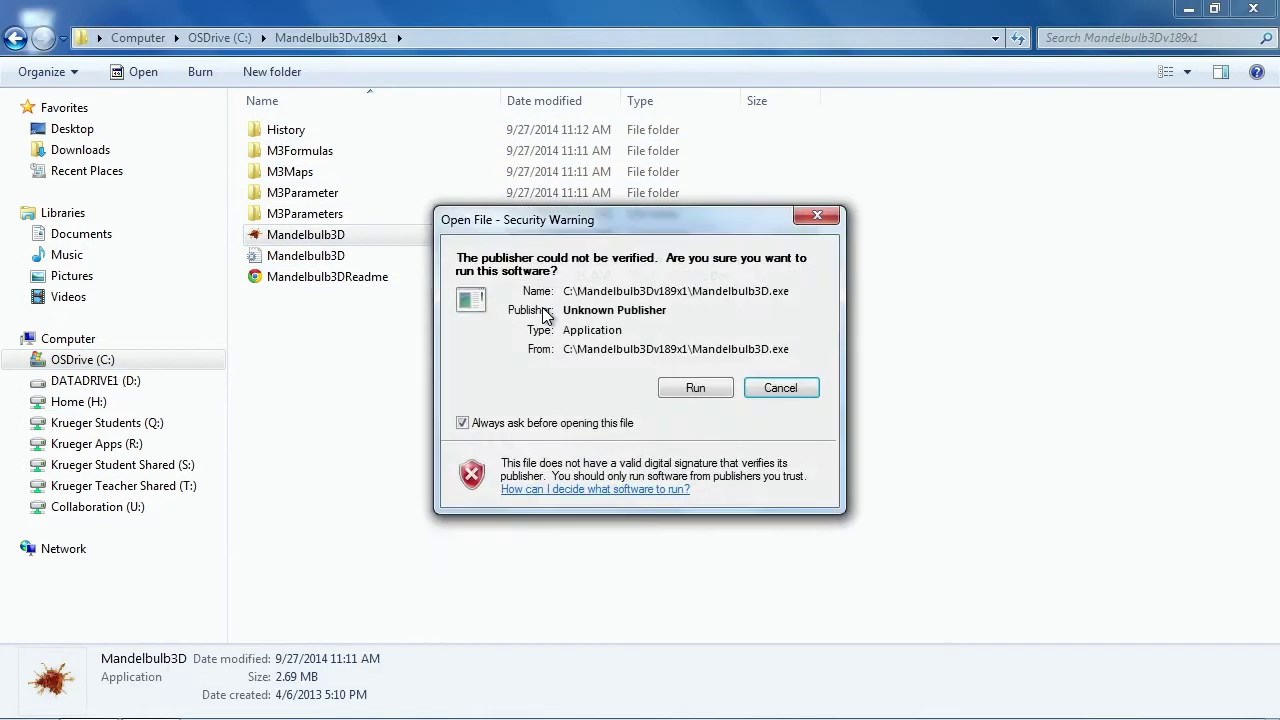
pyautogui.click(706, 388)
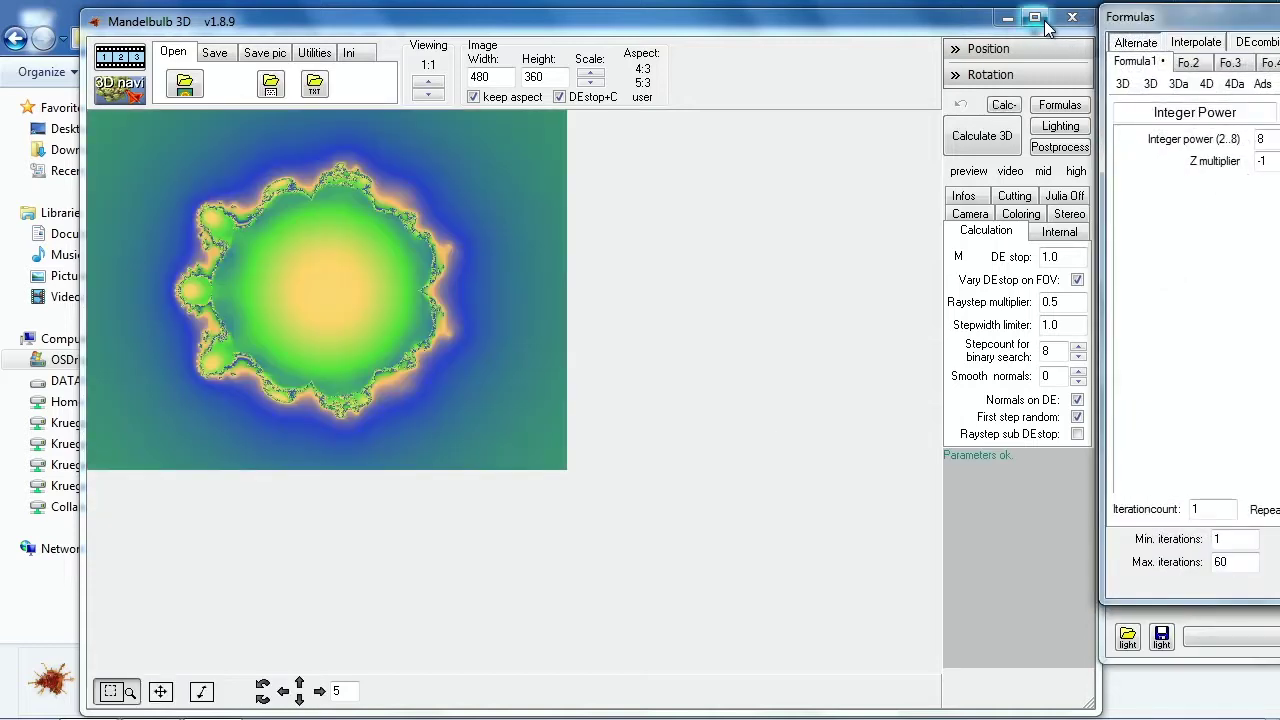
# Render the fractal at 1280 × 720 with aspect locking off, then open the Lighting editor.
pyautogui.click(976, 148)
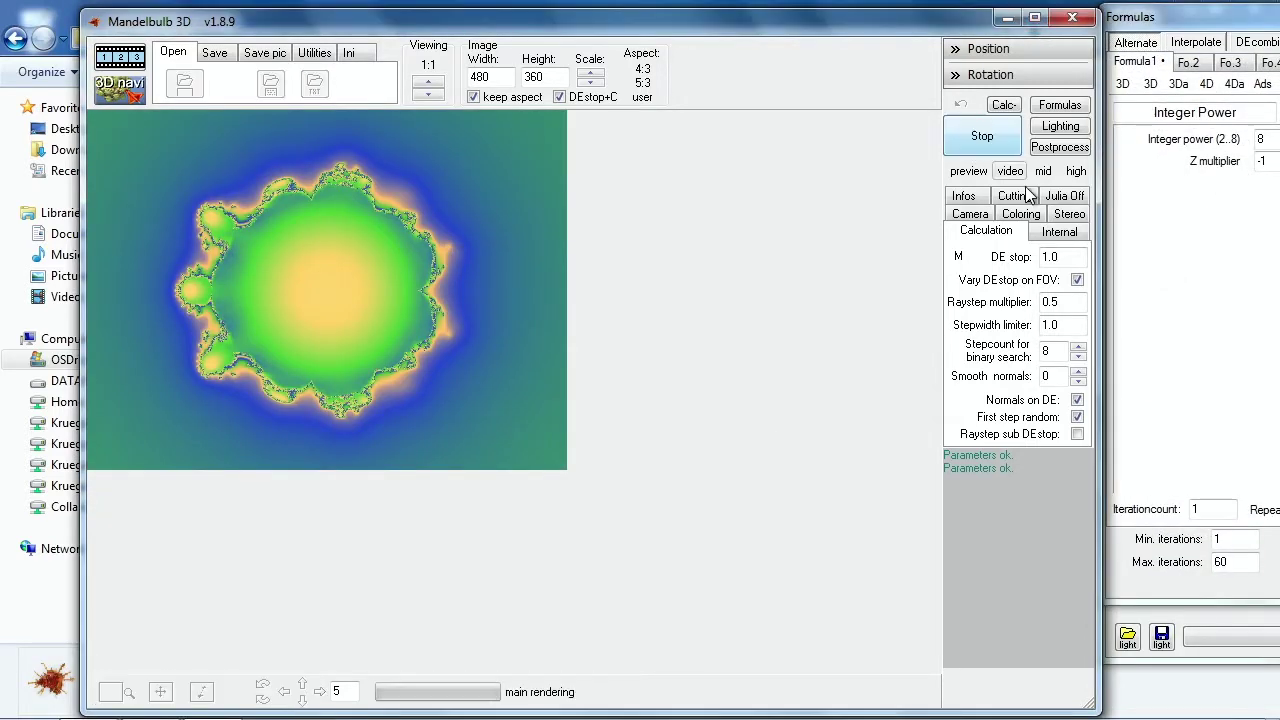
pyautogui.click(475, 97)
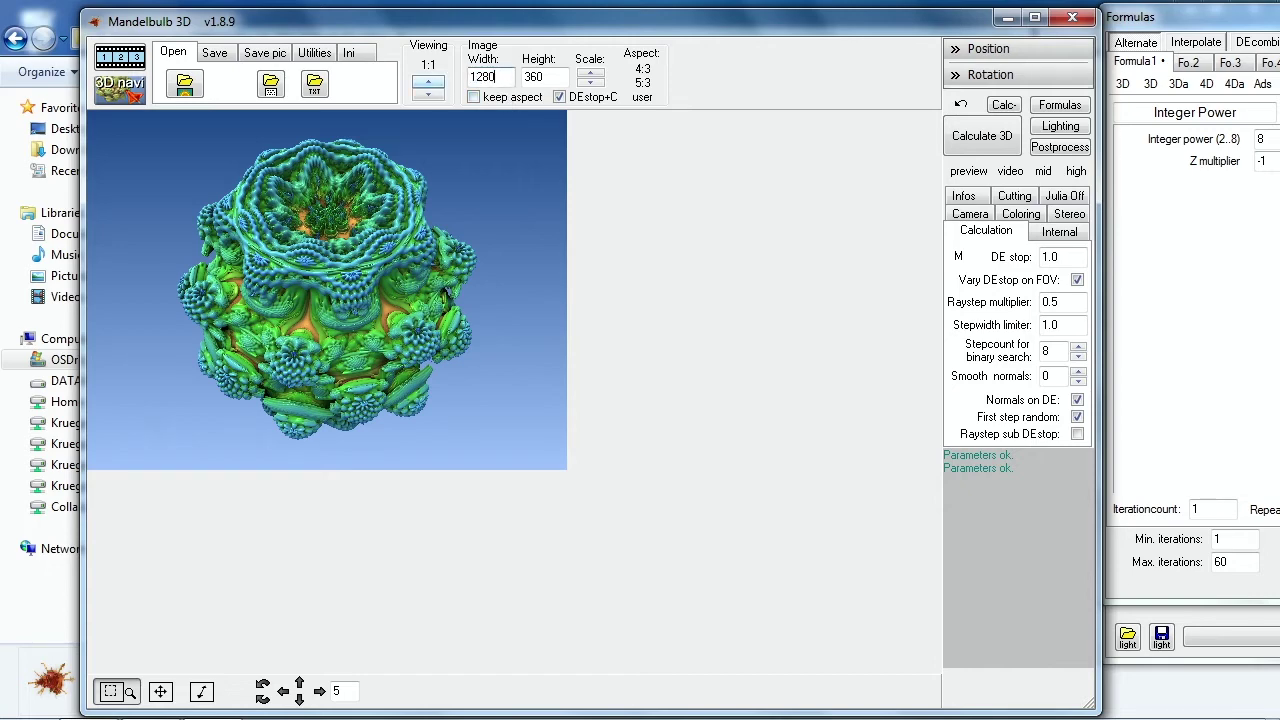
pyautogui.press('Tab')
pyautogui.click(982, 136)
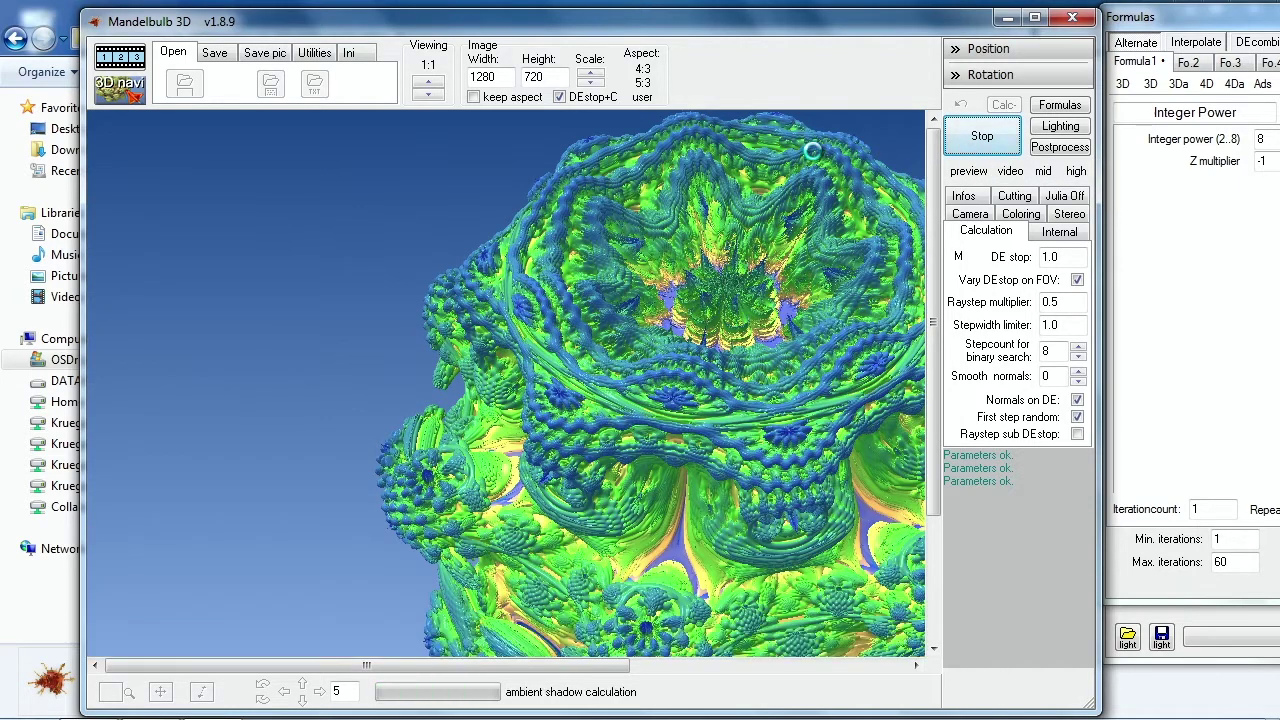
pyautogui.moveTo(837, 25); pyautogui.dragTo(795, 25)
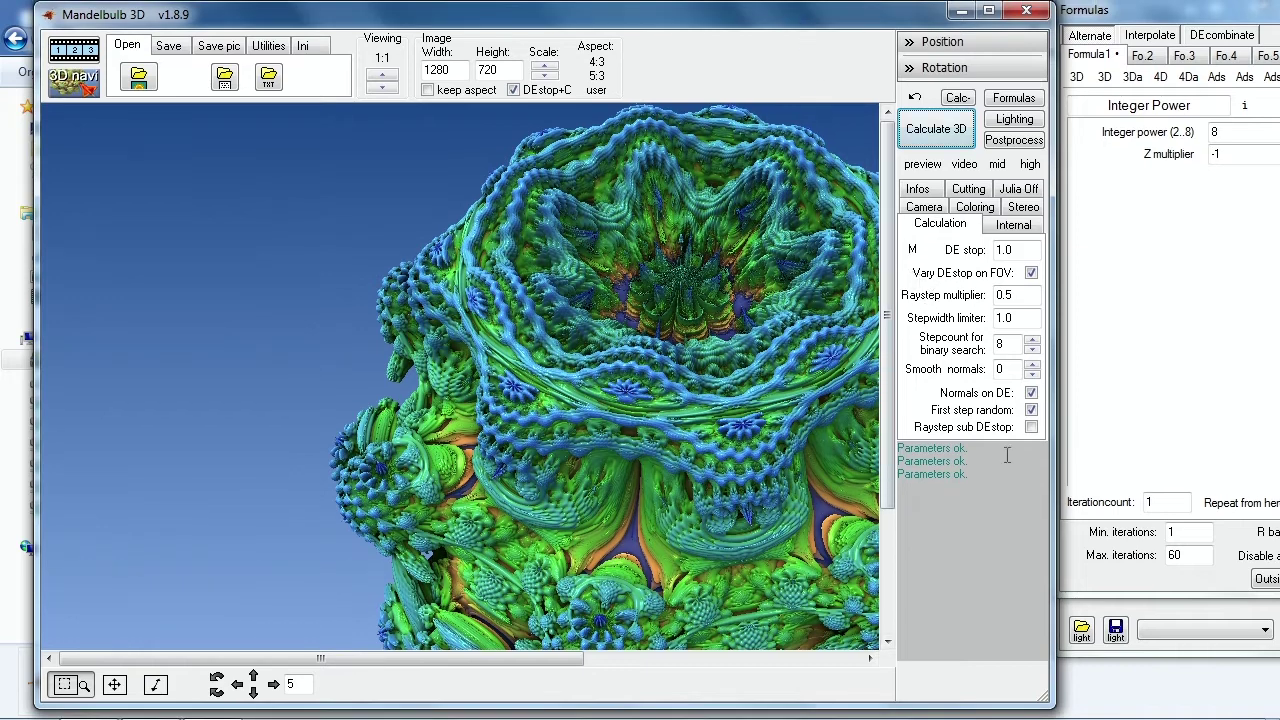
pyautogui.click(1014, 119)
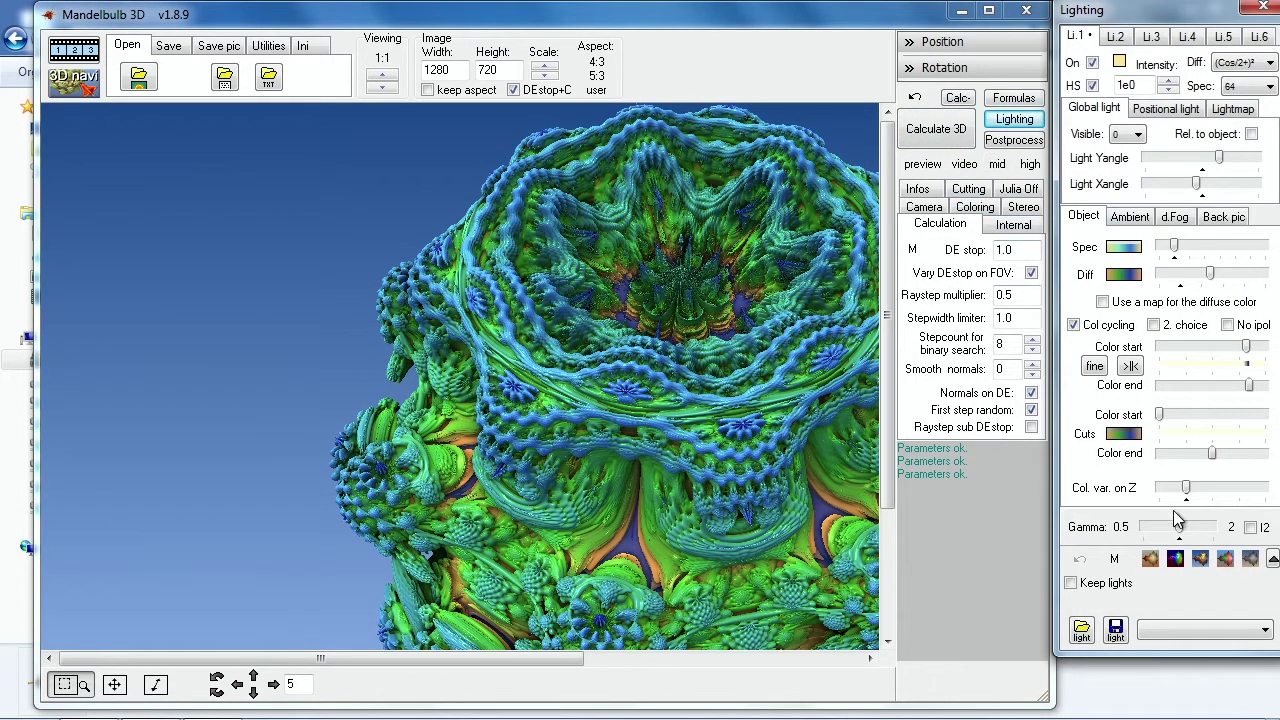
# Try the gold, red-green and grey light presets, settling on the gold preset.
pyautogui.click(1199, 560)
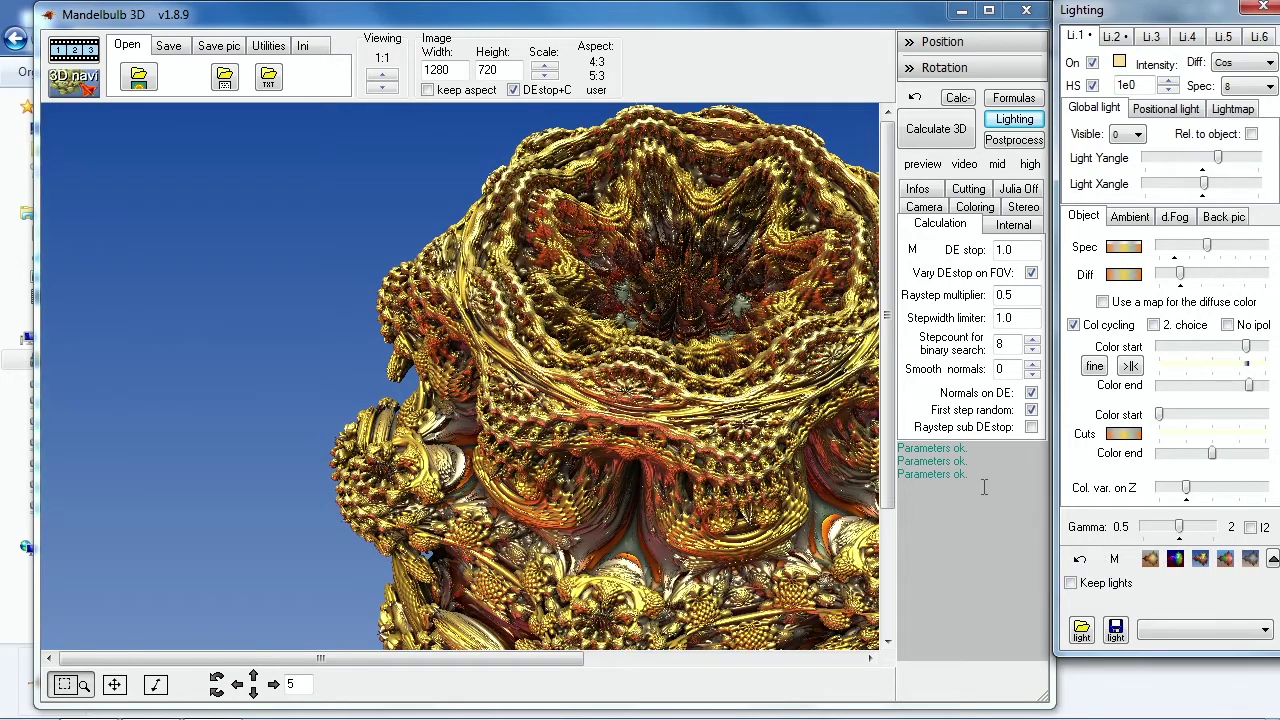
pyautogui.click(1225, 560)
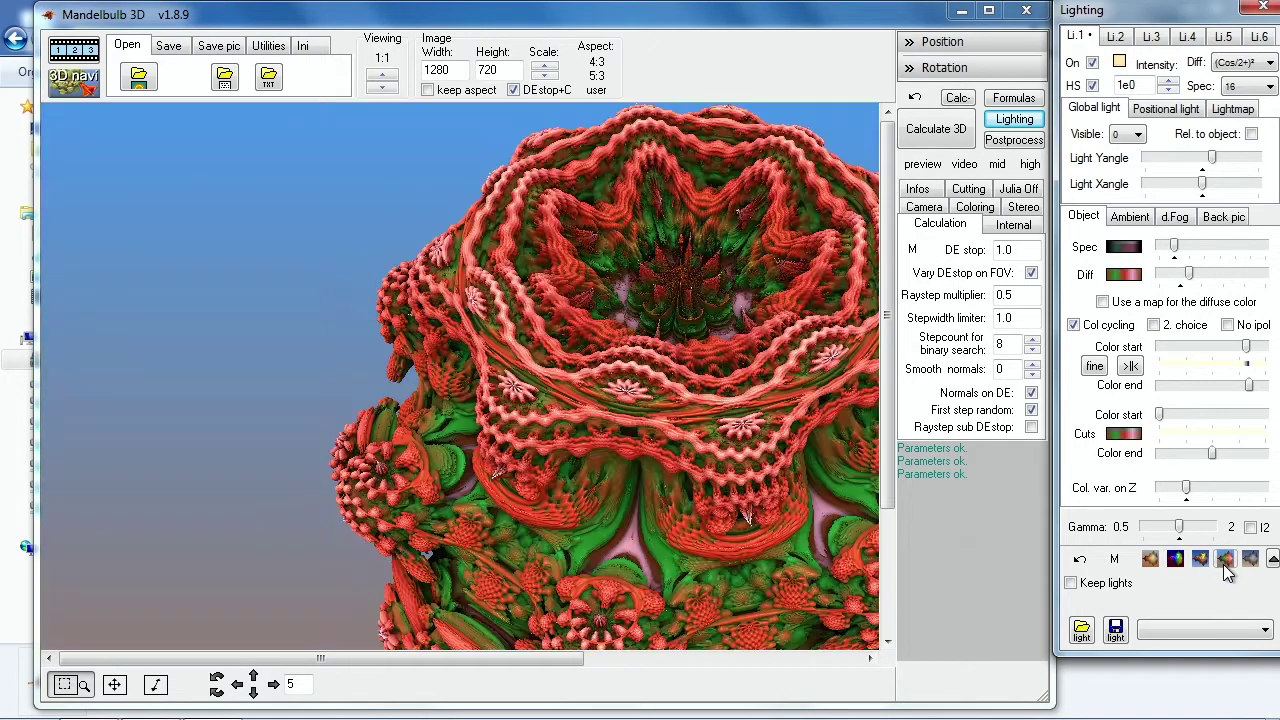
pyautogui.click(1250, 560)
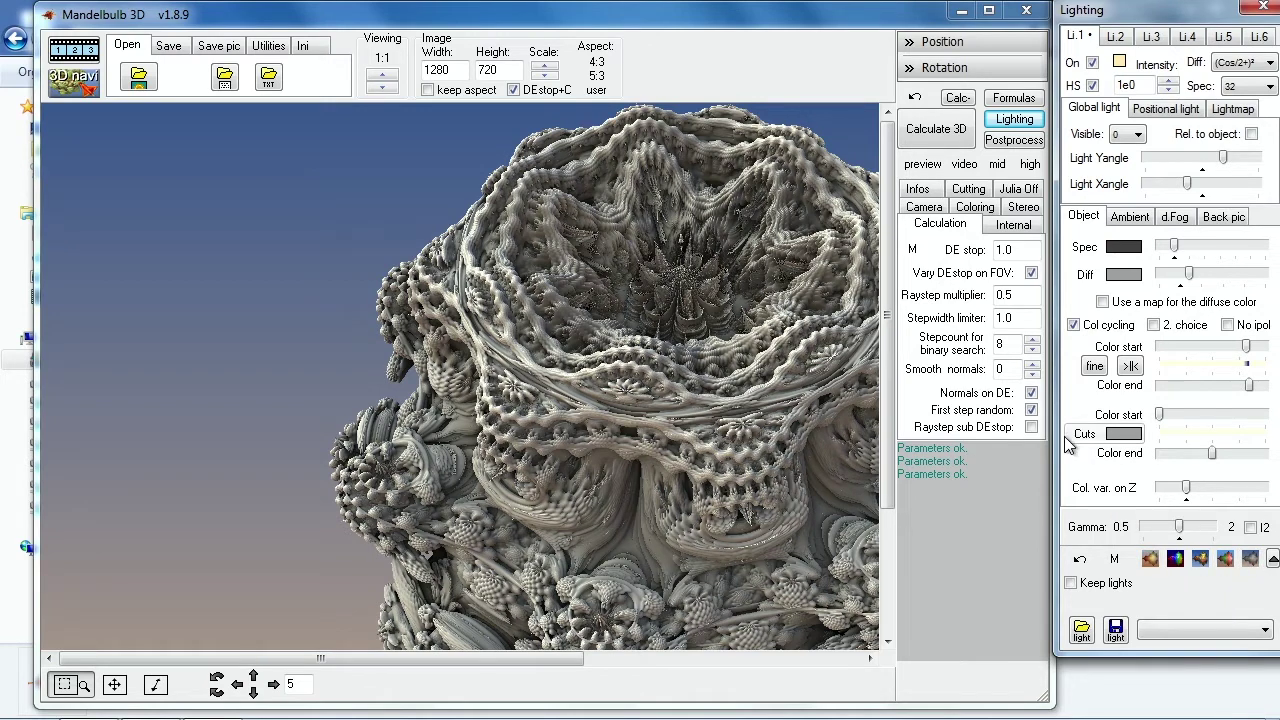
pyautogui.click(1204, 559)
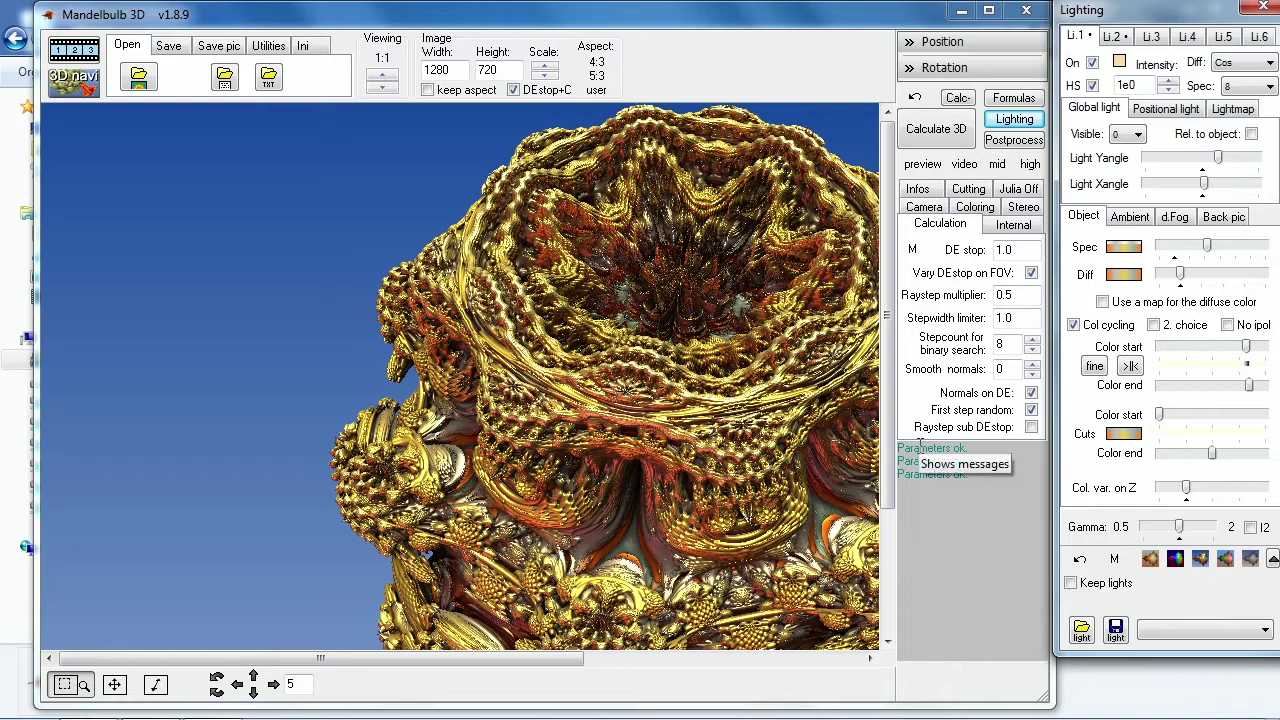
pyautogui.click(80, 87)
# Open the Animation maker and arrange it alongside the 3D navigator.
pyautogui.moveTo(342, 170); pyautogui.dragTo(742, 144)
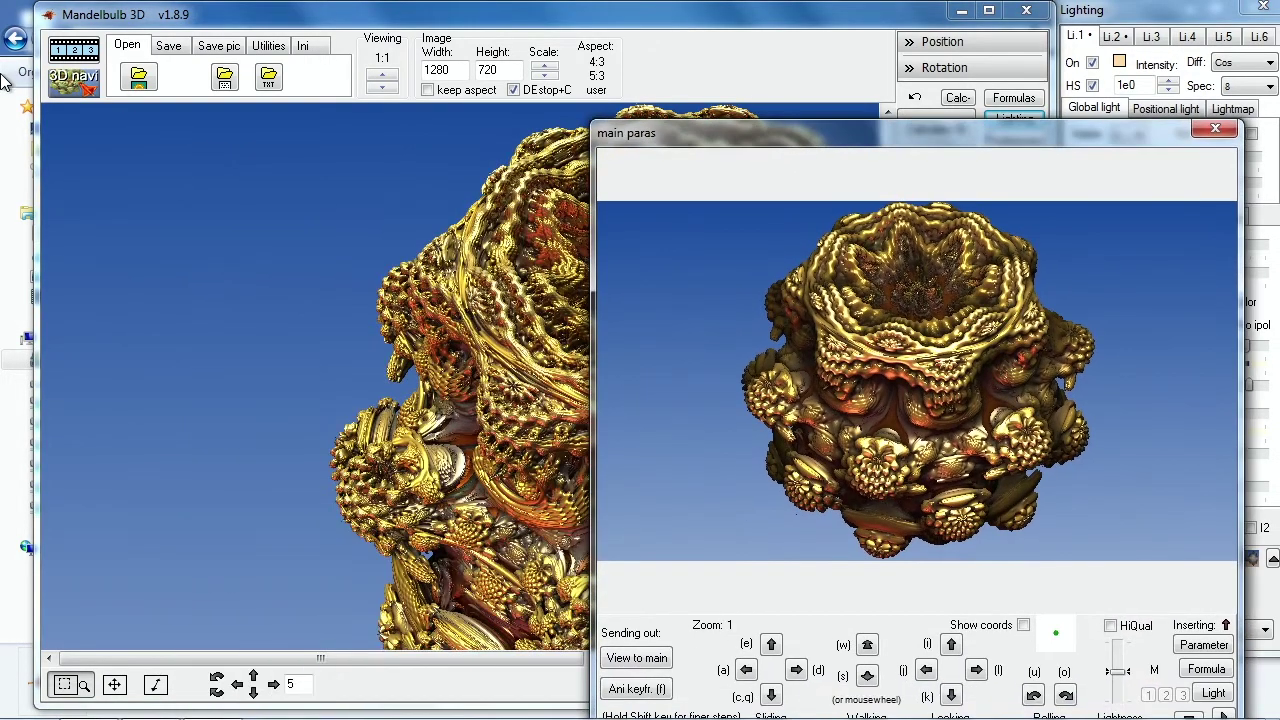
pyautogui.click(70, 52)
pyautogui.moveTo(388, 462); pyautogui.dragTo(338, 239)
pyautogui.click(1092, 133)
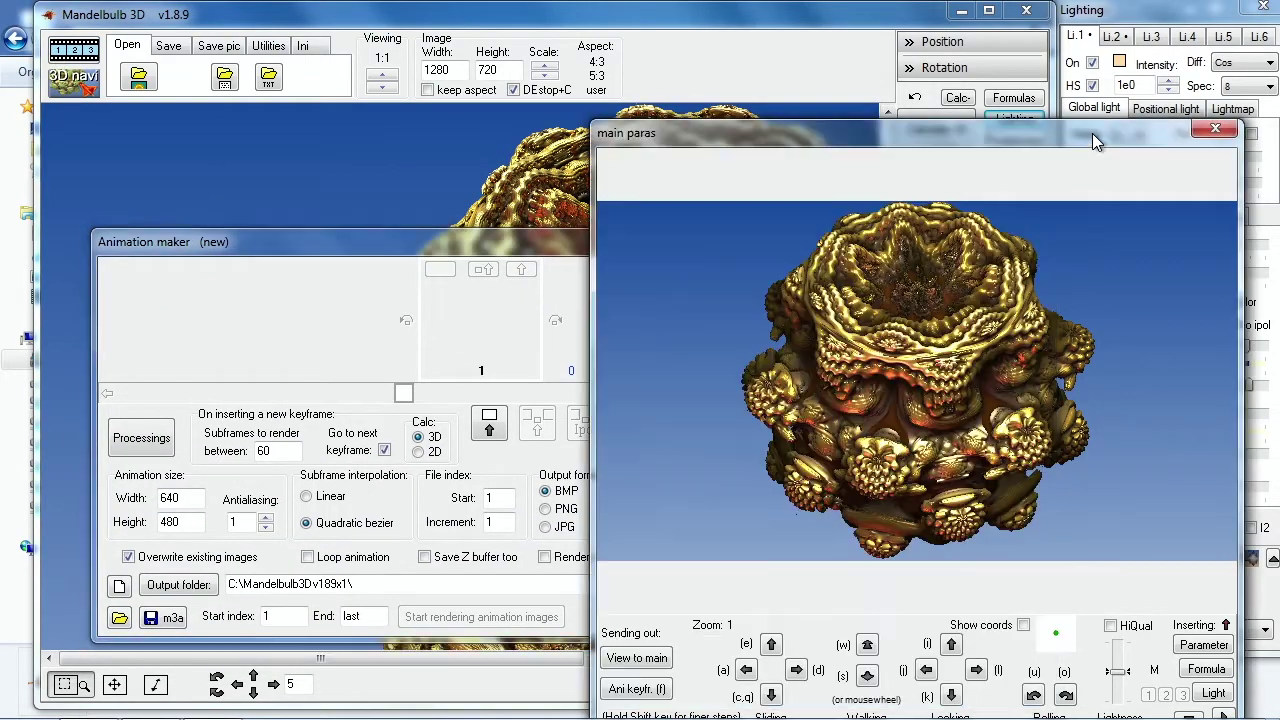
pyautogui.click(296, 239)
pyautogui.moveTo(380, 245); pyautogui.dragTo(298, 199)
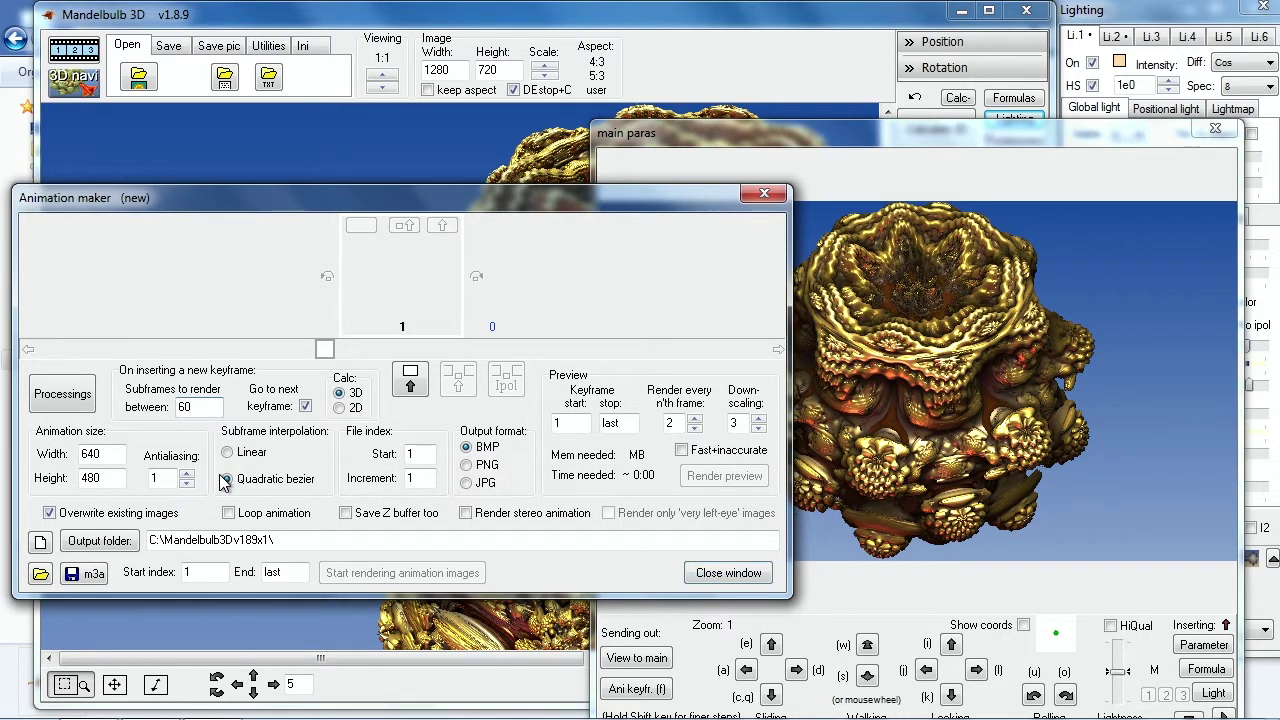
# Set PNG frame output into D:\...\140927 Second Experiment\140927 Second Experiment Images.
pyautogui.click(466, 465)
pyautogui.click(99, 540)
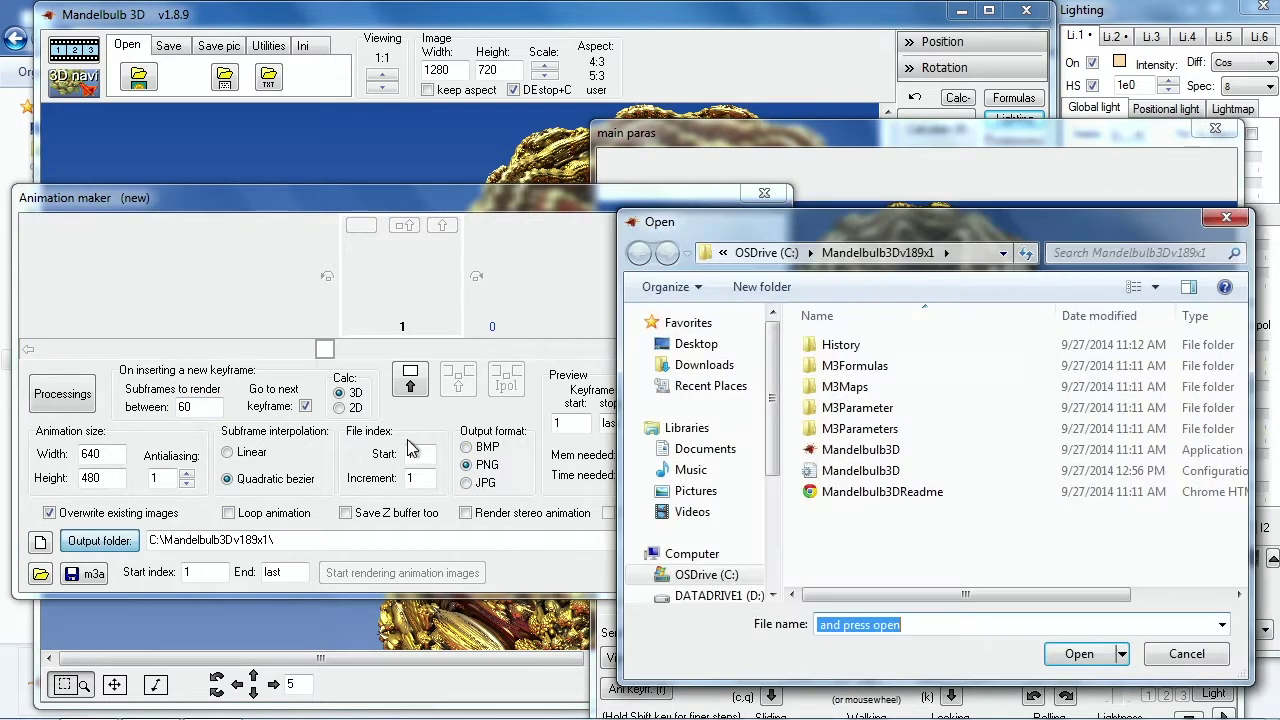
pyautogui.click(716, 595)
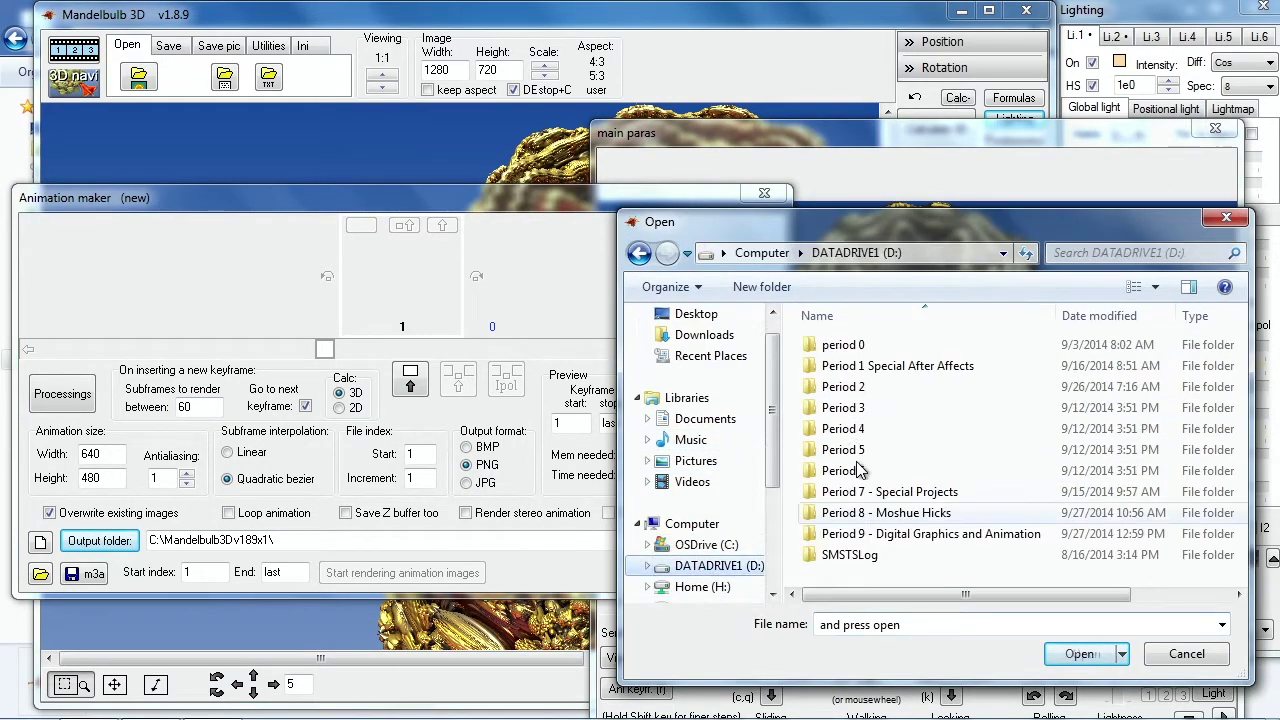
pyautogui.doubleClick(860, 533)
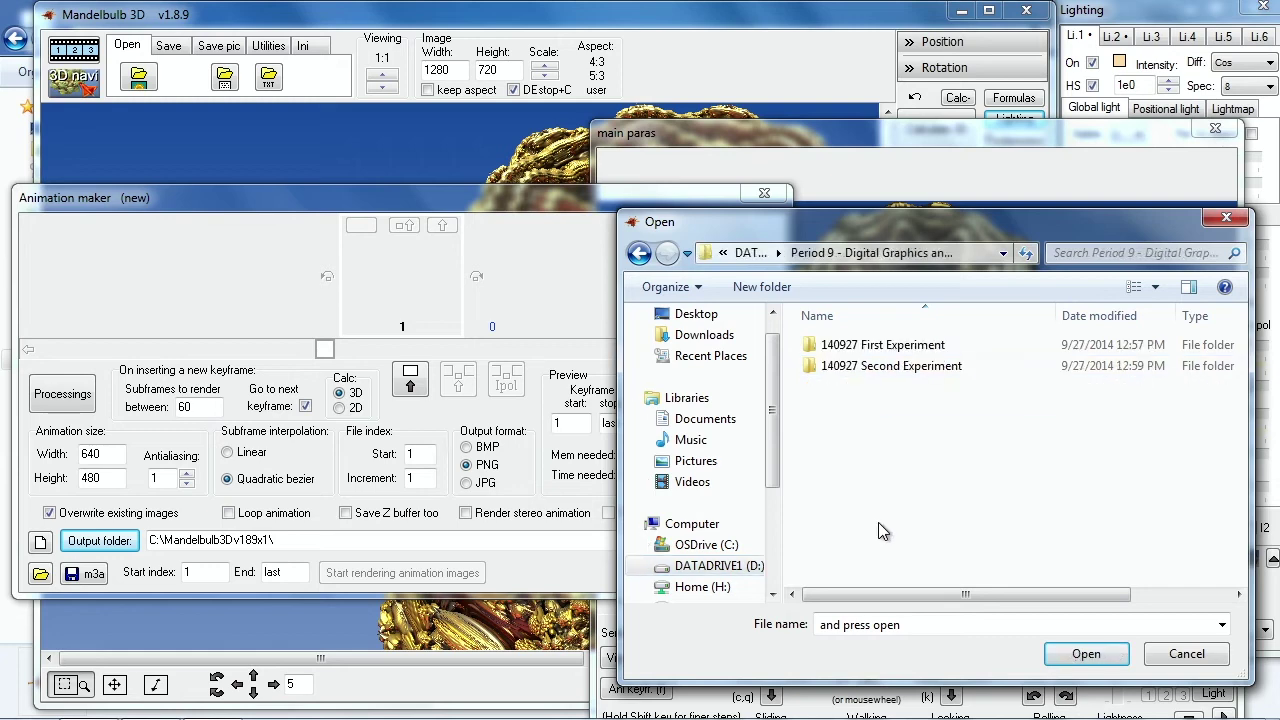
pyautogui.doubleClick(851, 366)
pyautogui.doubleClick(885, 350)
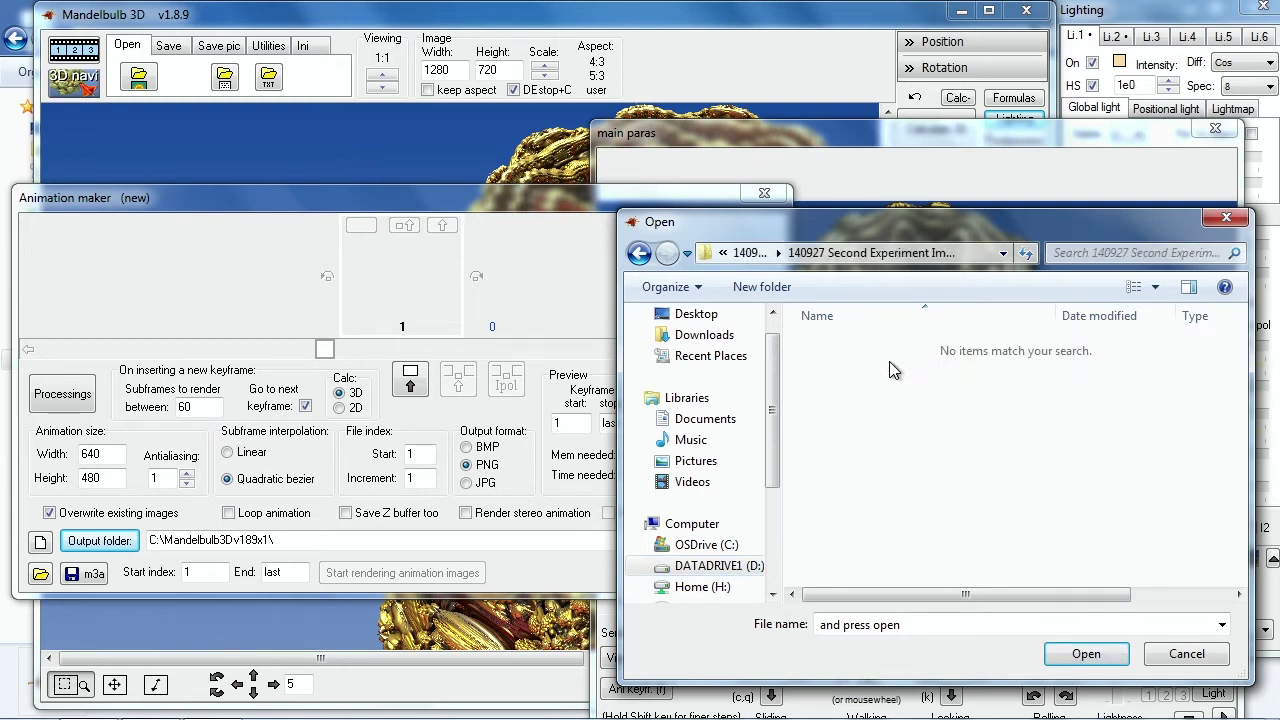
pyautogui.click(1086, 655)
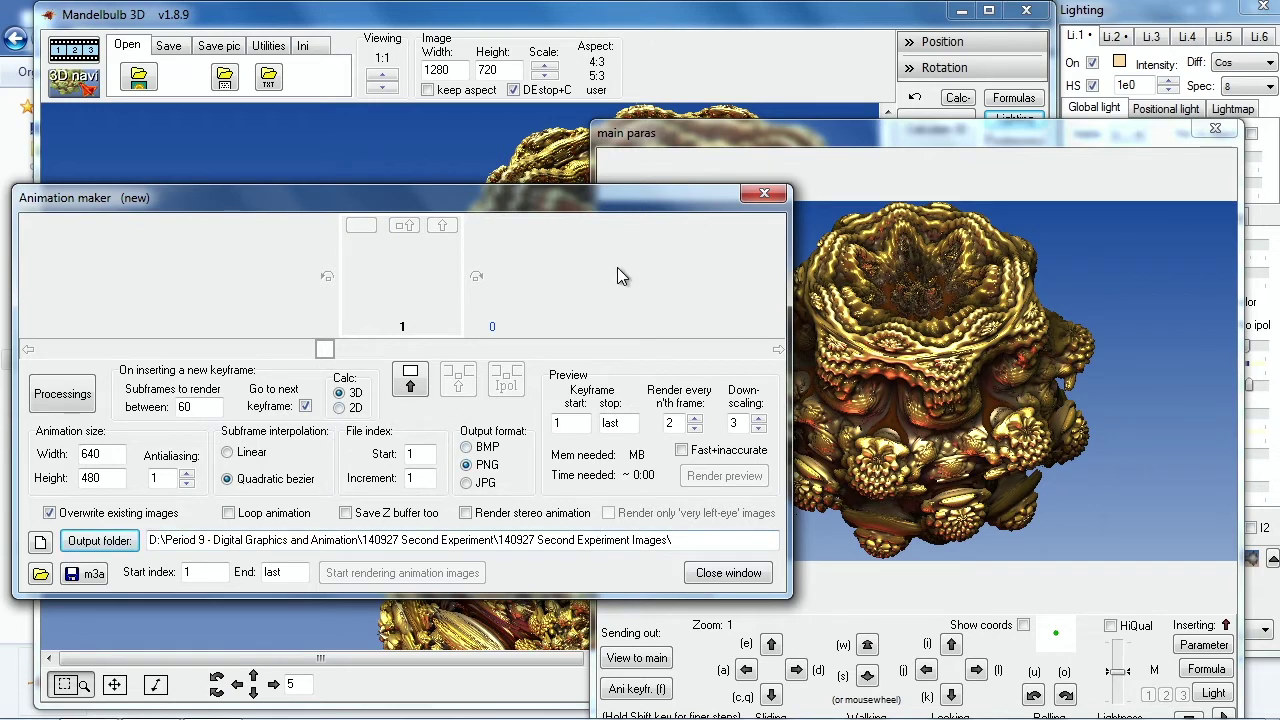
pyautogui.click(661, 138)
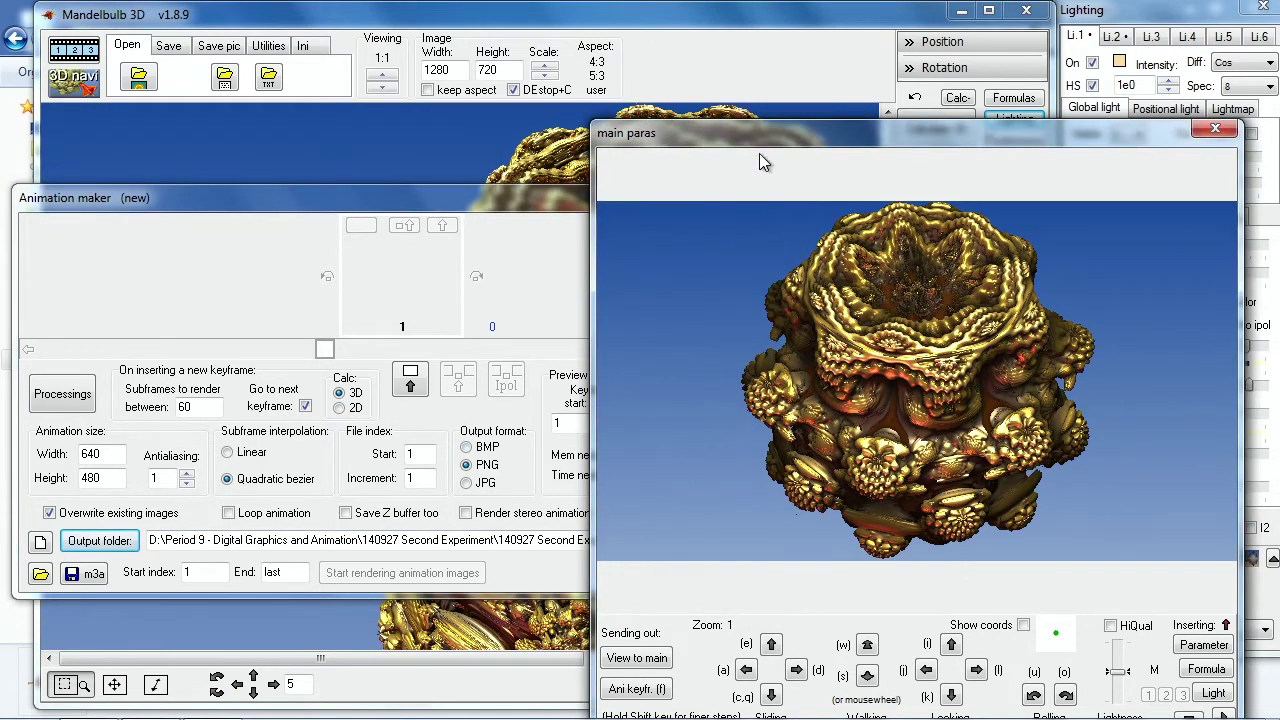
# Record the starting view as keyframe 1, then walk forward, tilt upward and record keyframe 2.
pyautogui.moveTo(760, 168); pyautogui.dragTo(710, 70)
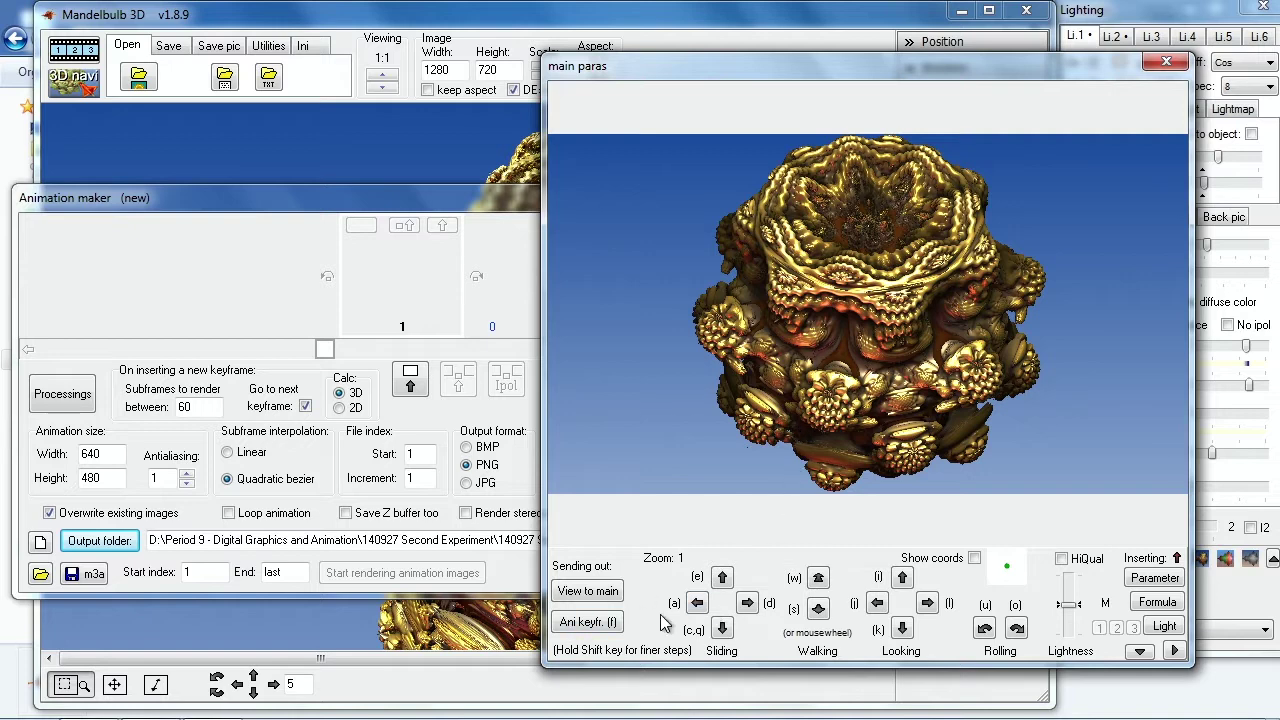
pyautogui.click(600, 622)
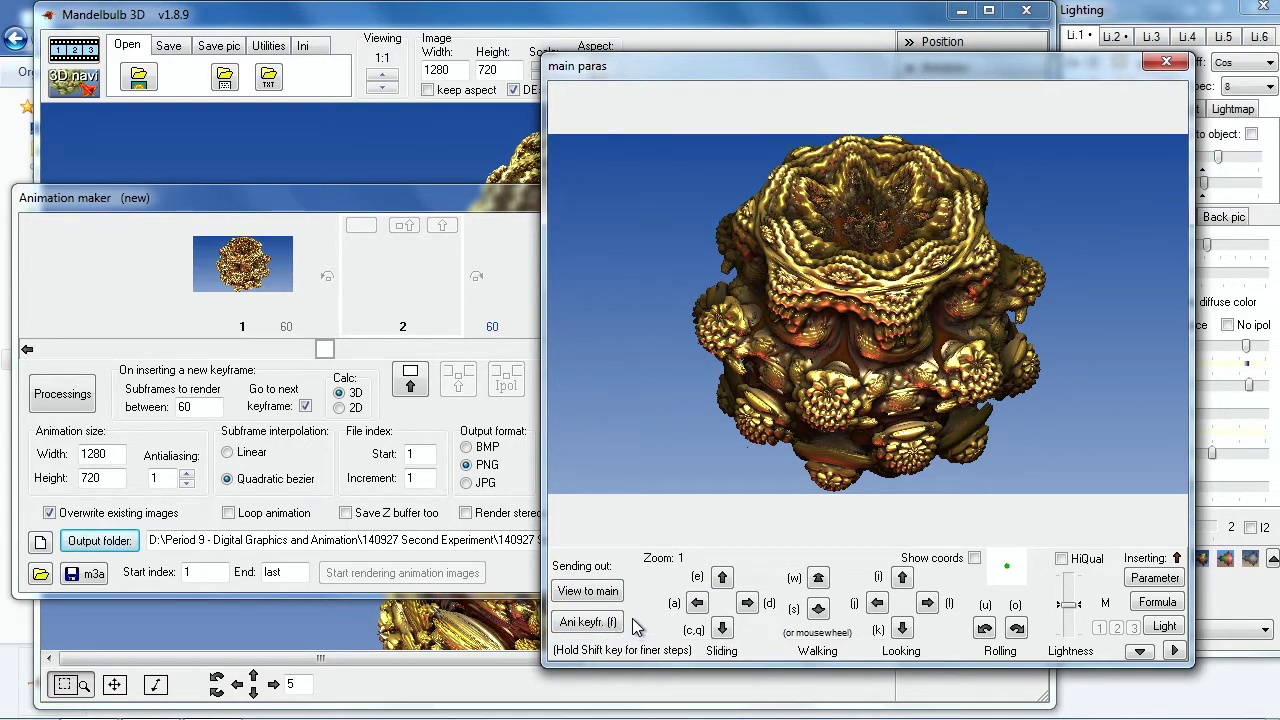
pyautogui.press('w')
pyautogui.press('w')
pyautogui.press('w')
pyautogui.press('w')
pyautogui.press('w')
pyautogui.press('w')
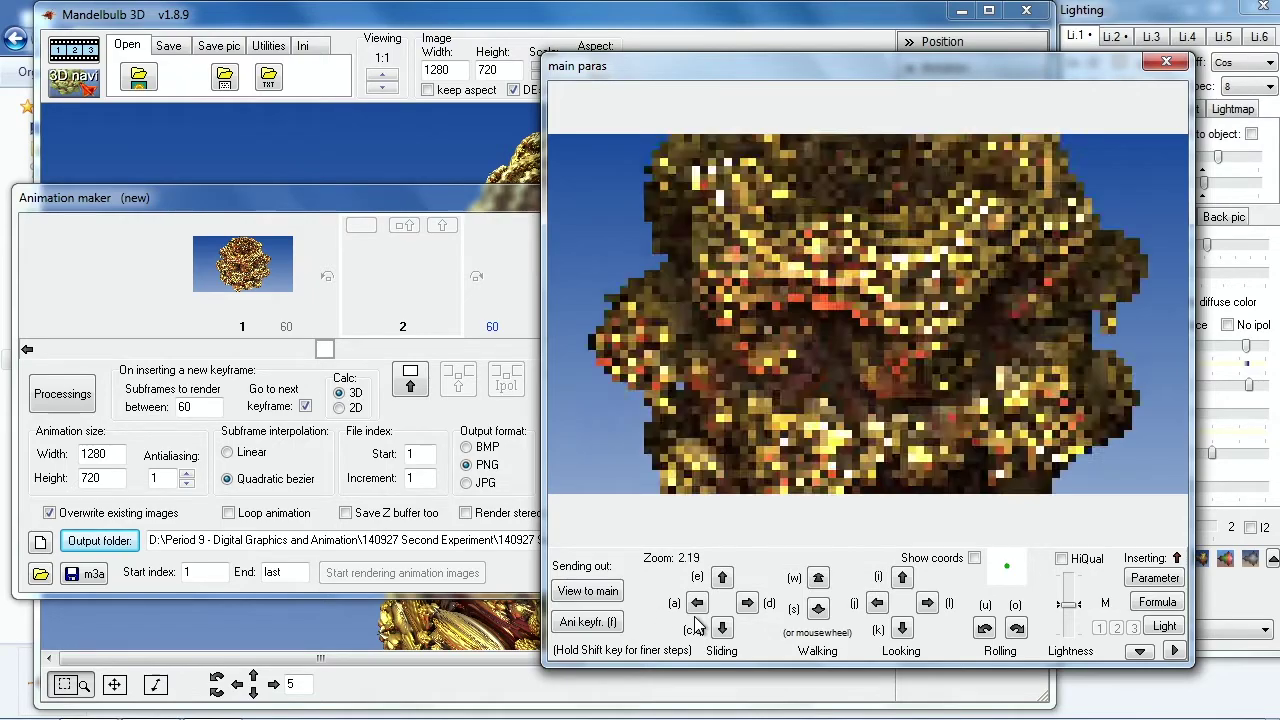
pyautogui.click(902, 578)
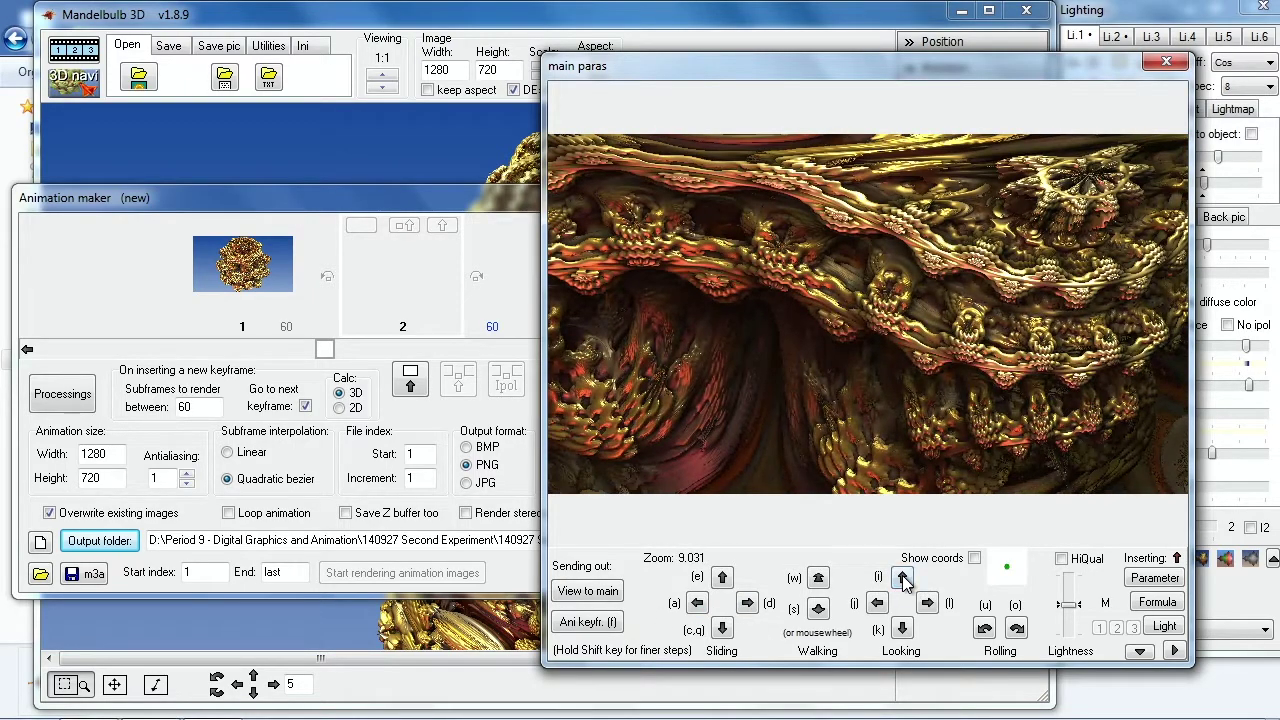
pyautogui.click(902, 578)
pyautogui.click(902, 578)
pyautogui.click(902, 578)
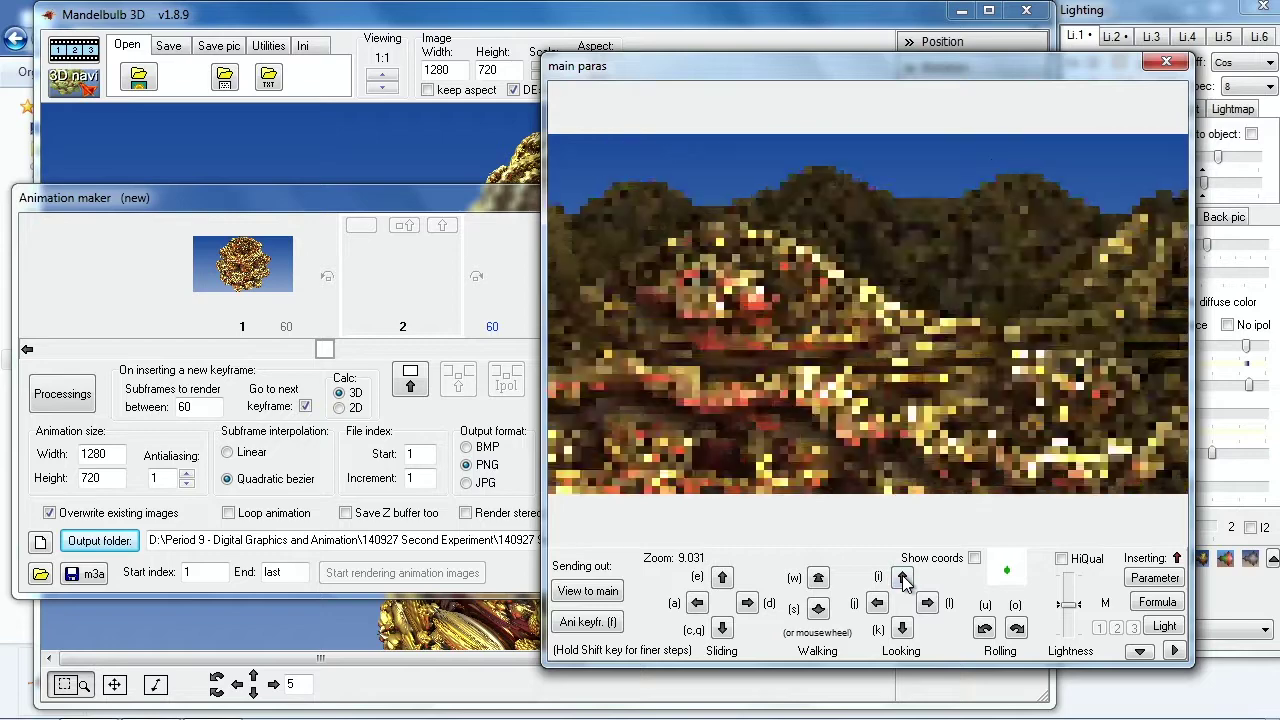
pyautogui.click(588, 622)
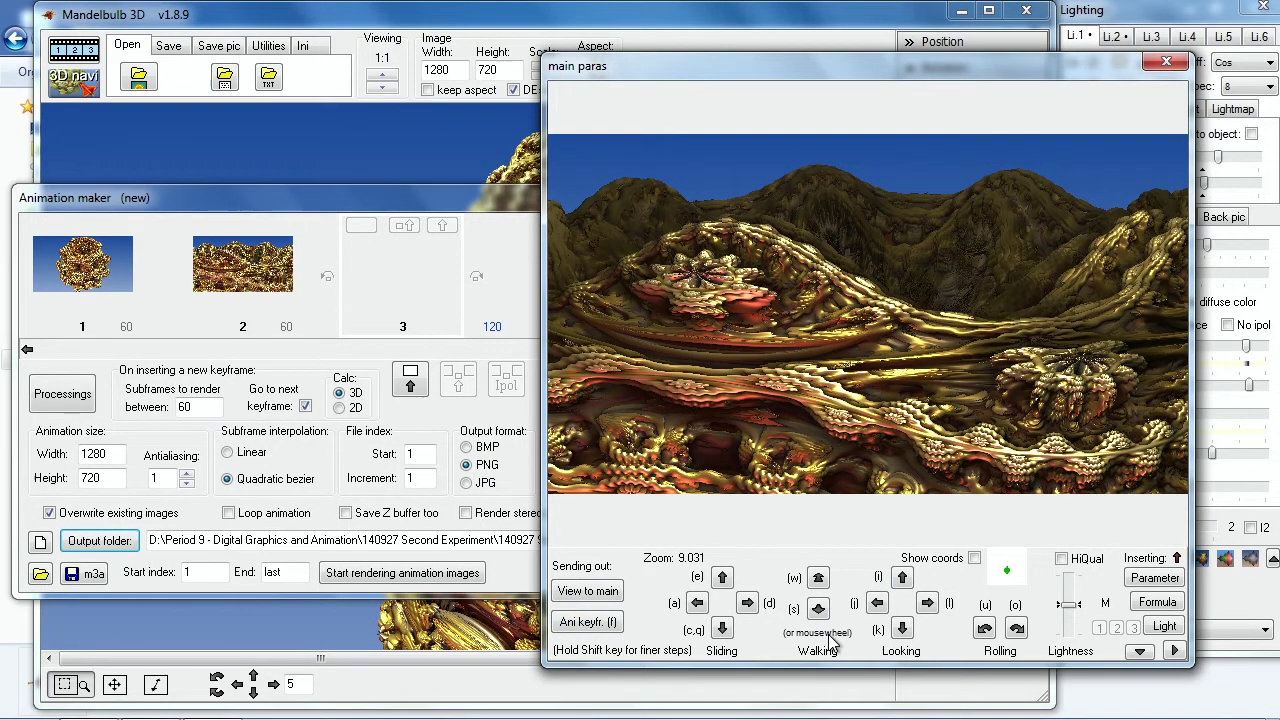
# Tilt up and slide left, then record keyframe 3.
pyautogui.scroll(8, 830, 641)
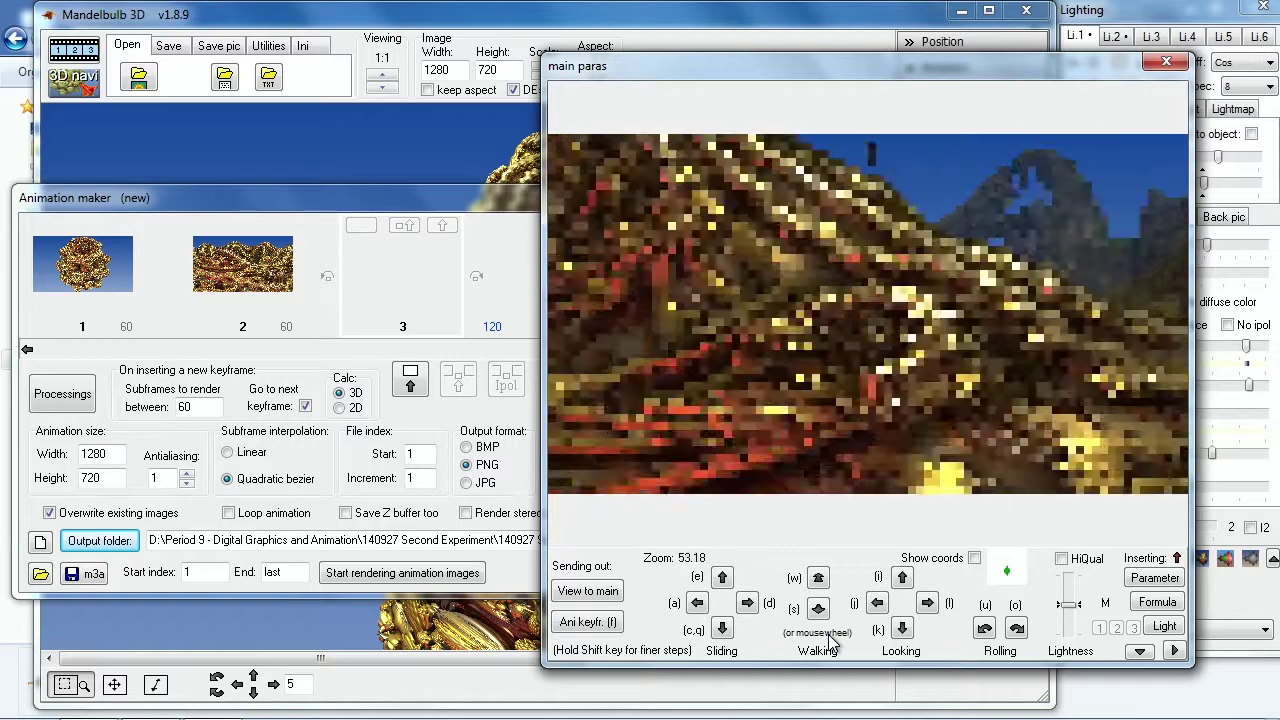
pyautogui.scroll(2, 828, 634)
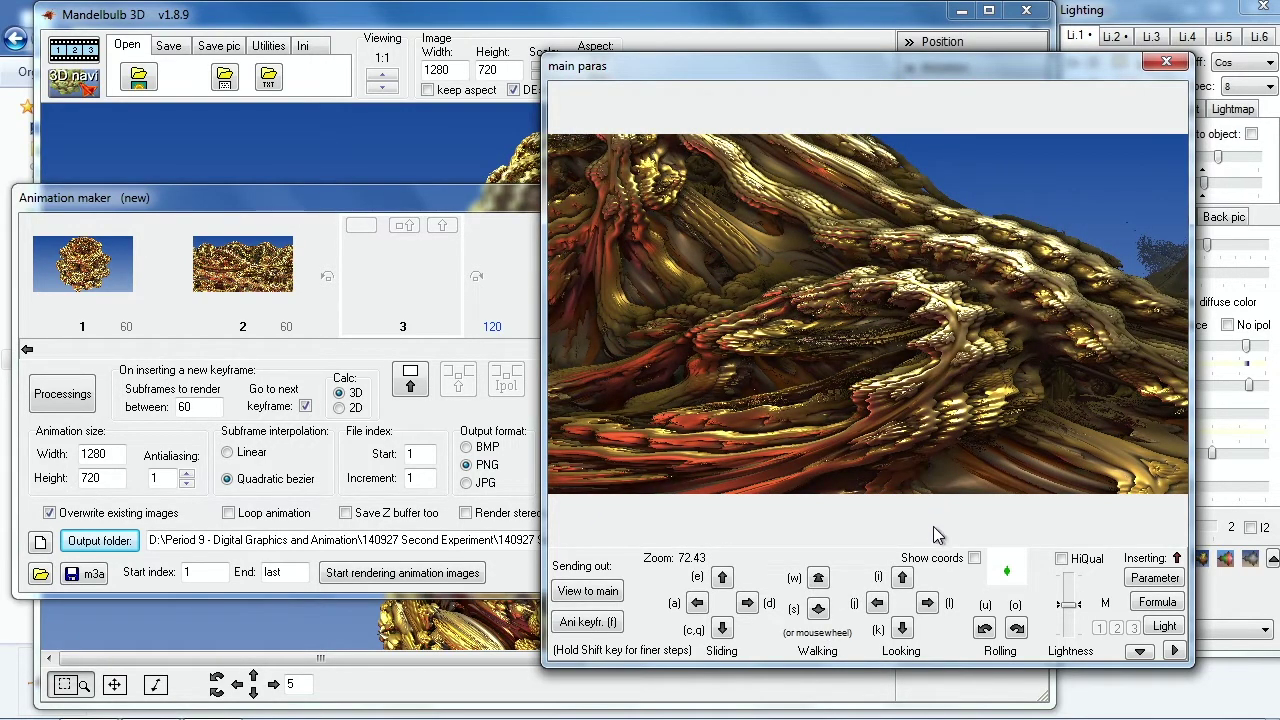
pyautogui.click(902, 578)
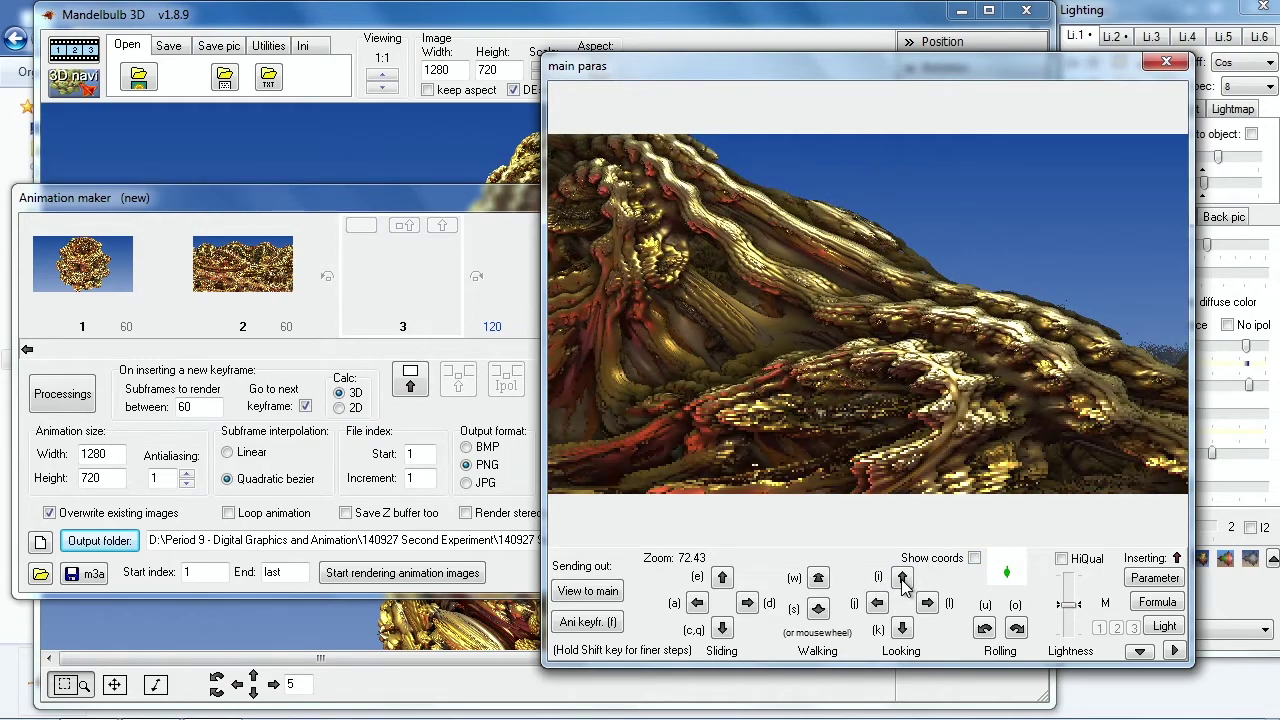
pyautogui.click(697, 603)
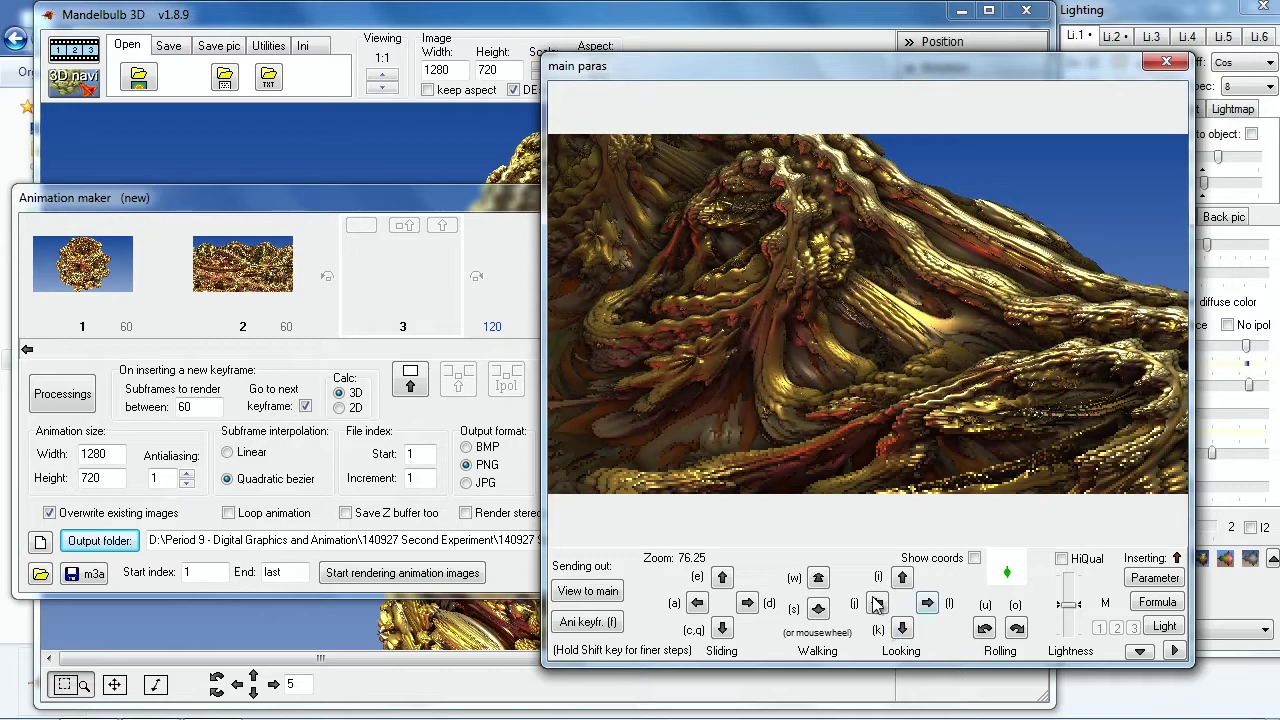
pyautogui.click(588, 621)
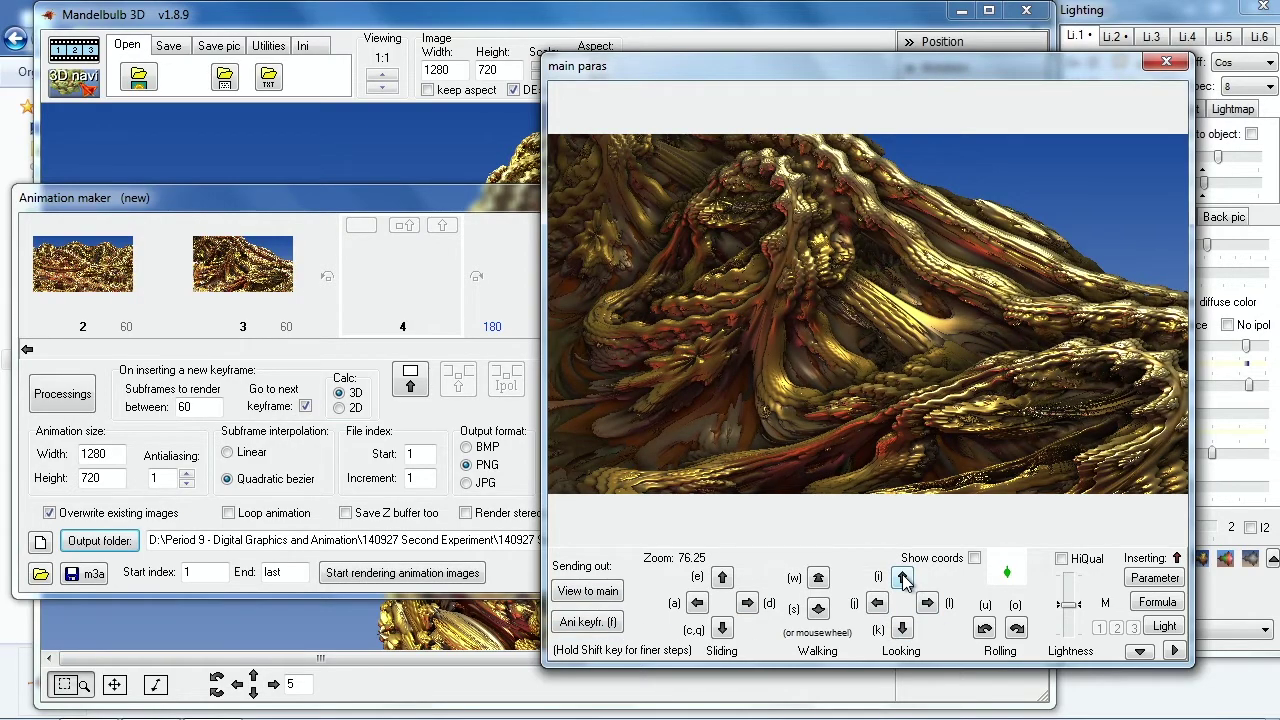
# Tilt the view further upward and record keyframe 4.
pyautogui.scroll(8, 903, 578)
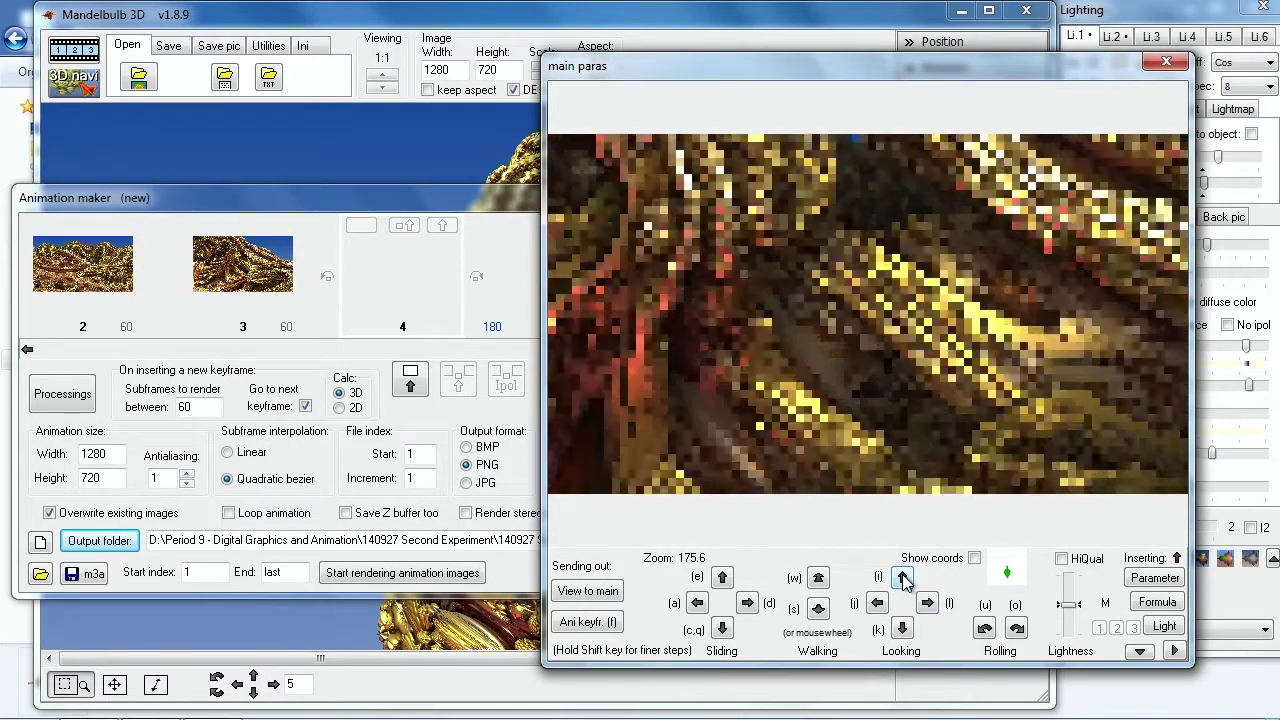
pyautogui.scroll(1, 903, 578)
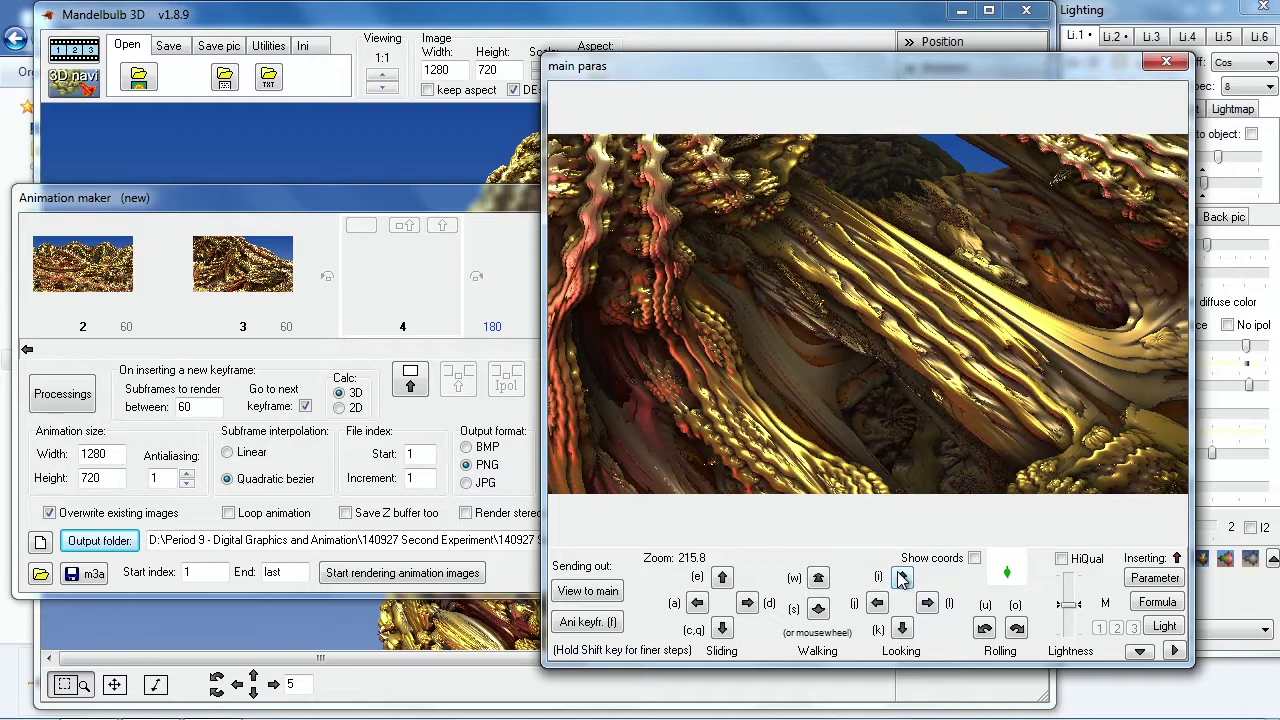
pyautogui.click(903, 578)
pyautogui.click(903, 578)
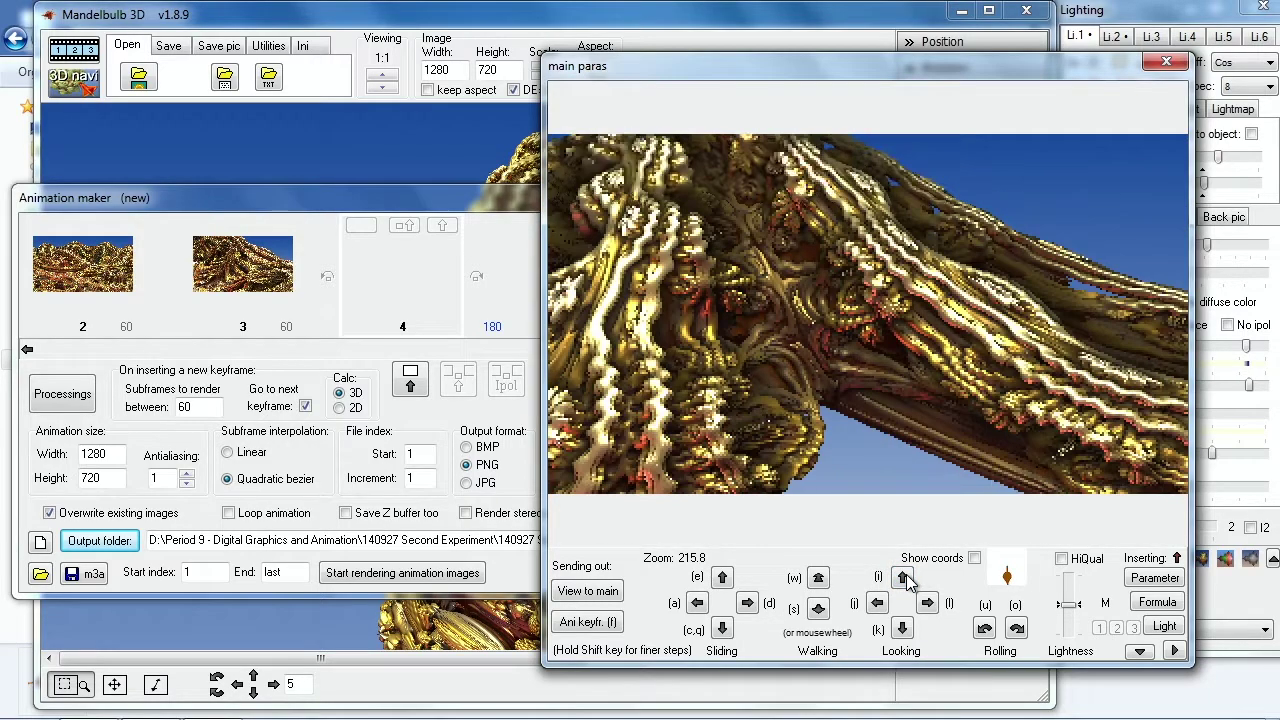
pyautogui.click(588, 621)
# Tilt upward again to reveal more sky and record keyframe 5.
pyautogui.scroll(1, 818, 606)
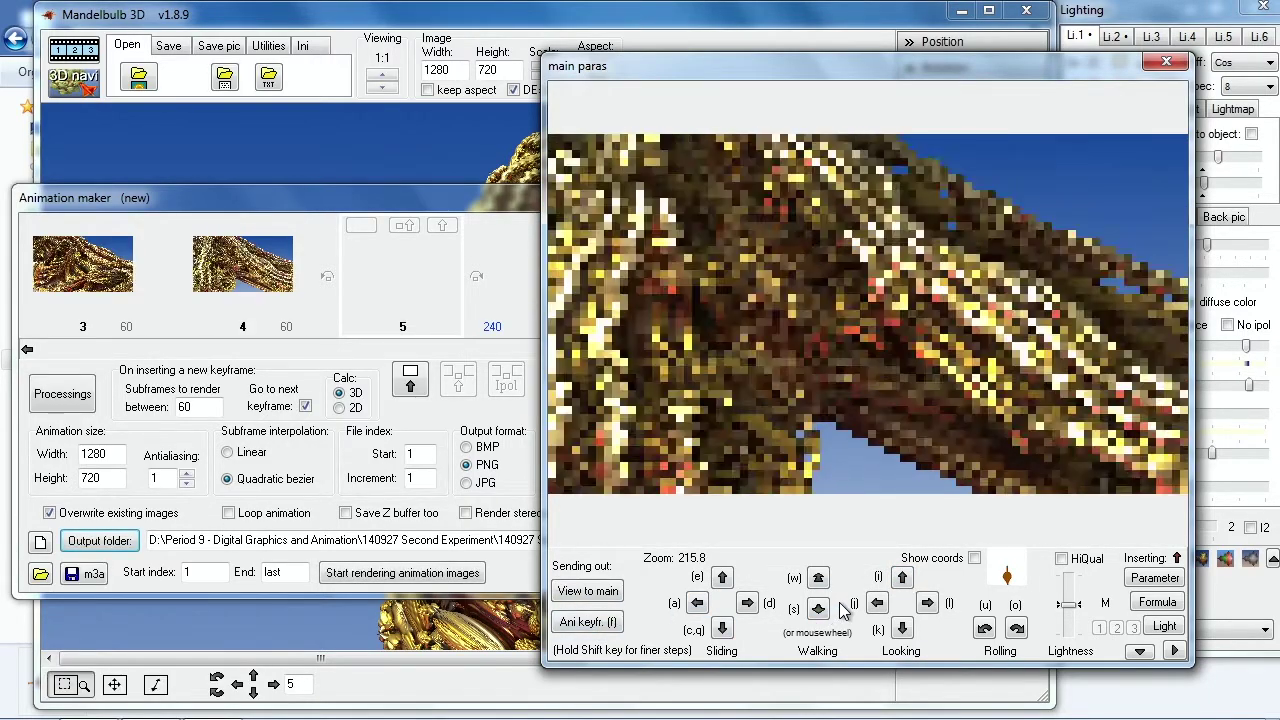
pyautogui.scroll(2, 903, 578)
pyautogui.click(903, 578)
pyautogui.click(903, 578)
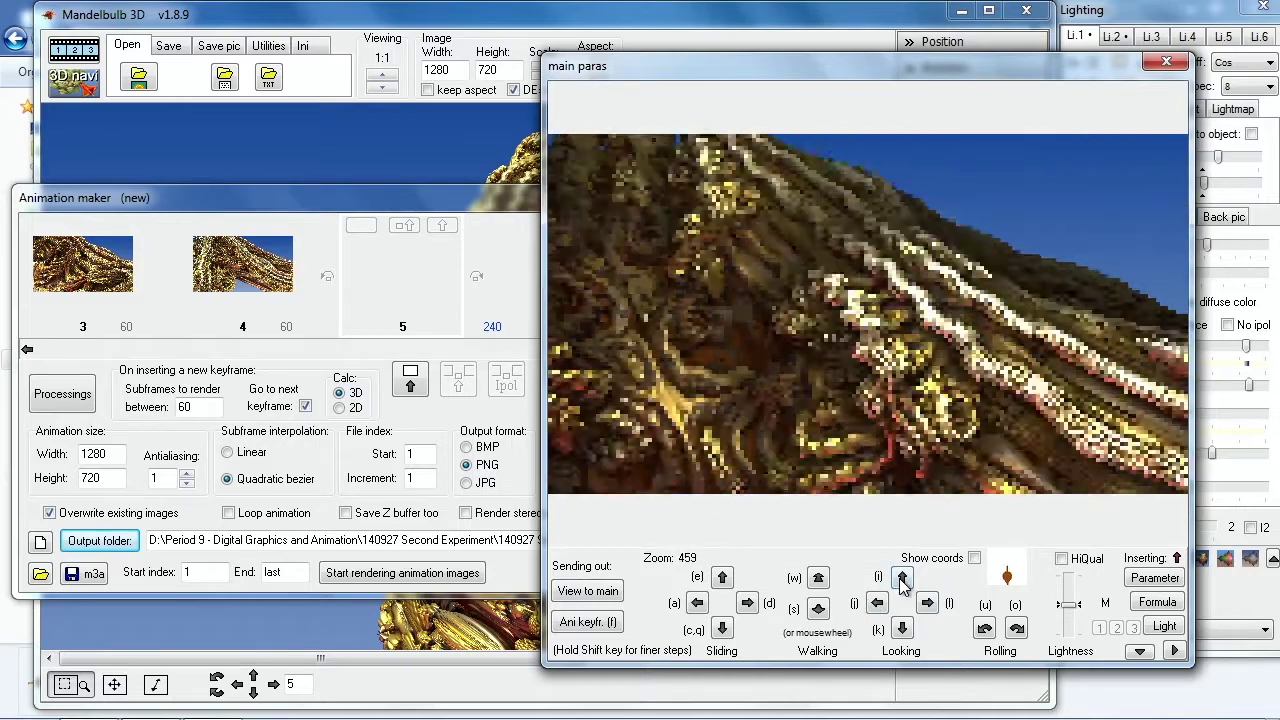
pyautogui.click(588, 621)
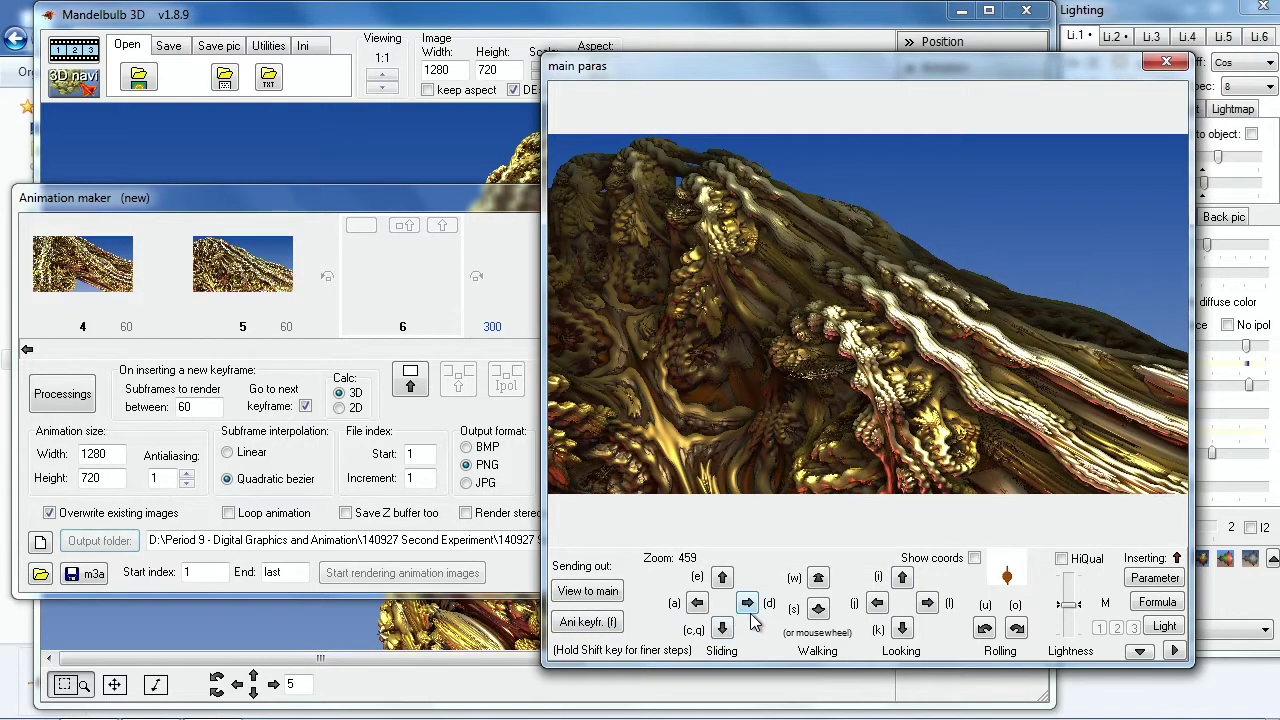
# Tilt up, roll to level the horizon, slide and turn right, then record keyframe 6.
pyautogui.scroll(5, 862, 607)
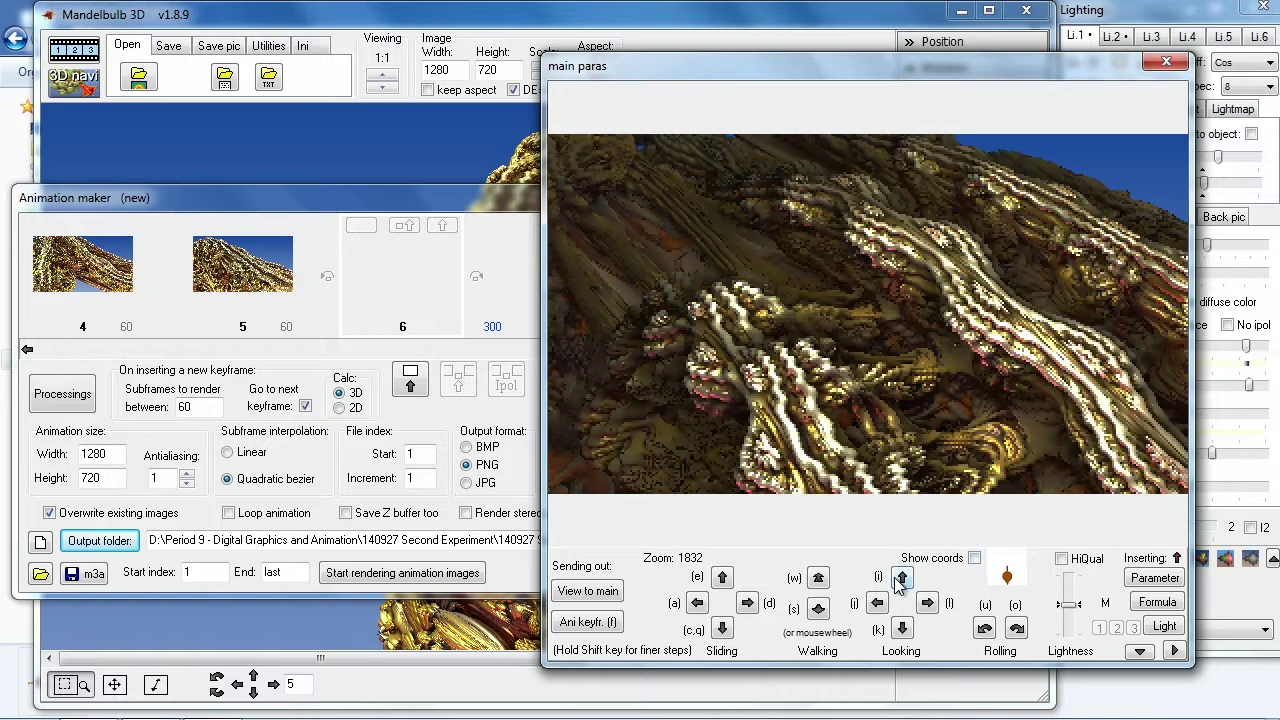
pyautogui.click(903, 578)
pyautogui.click(902, 579)
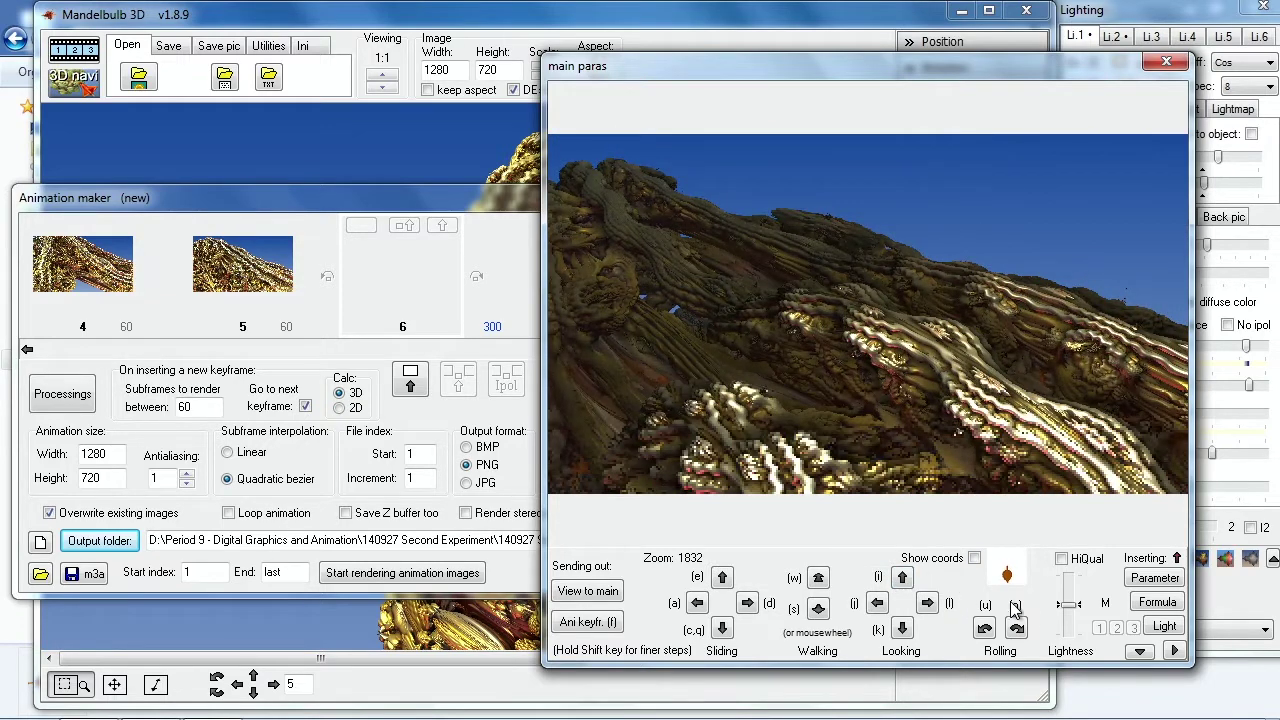
pyautogui.click(1018, 628)
pyautogui.click(748, 603)
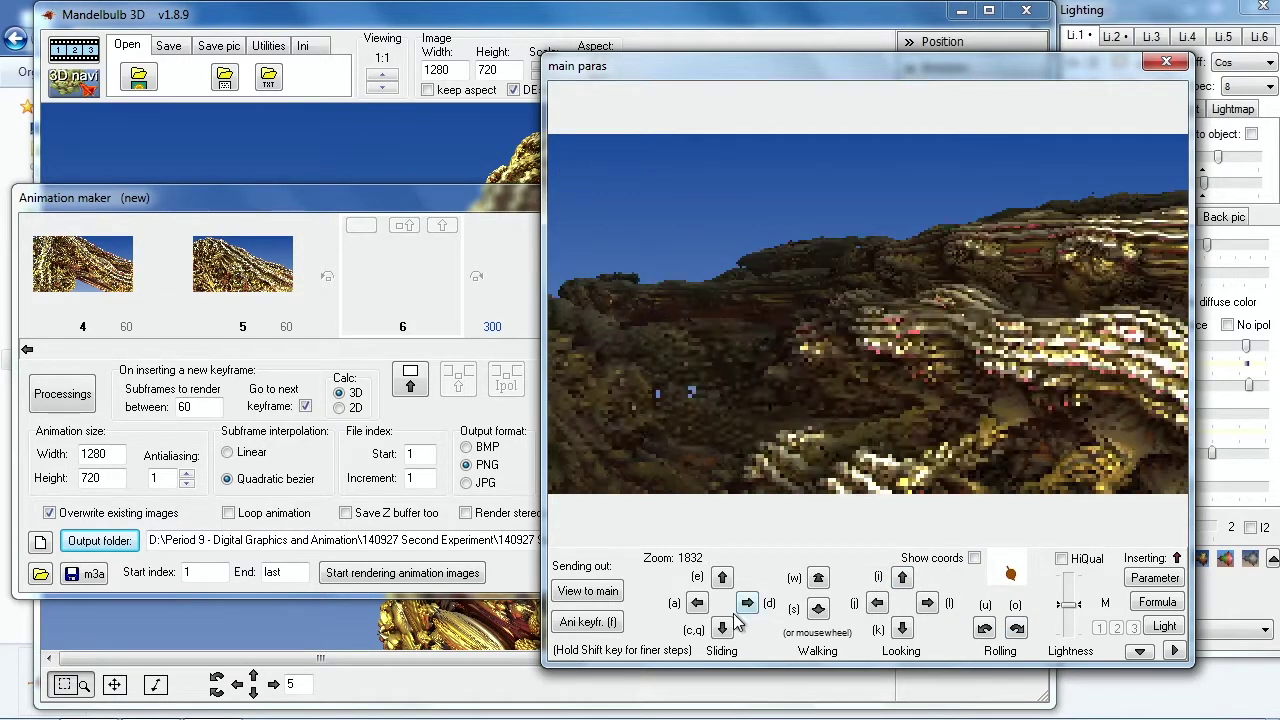
pyautogui.click(748, 603)
pyautogui.click(927, 603)
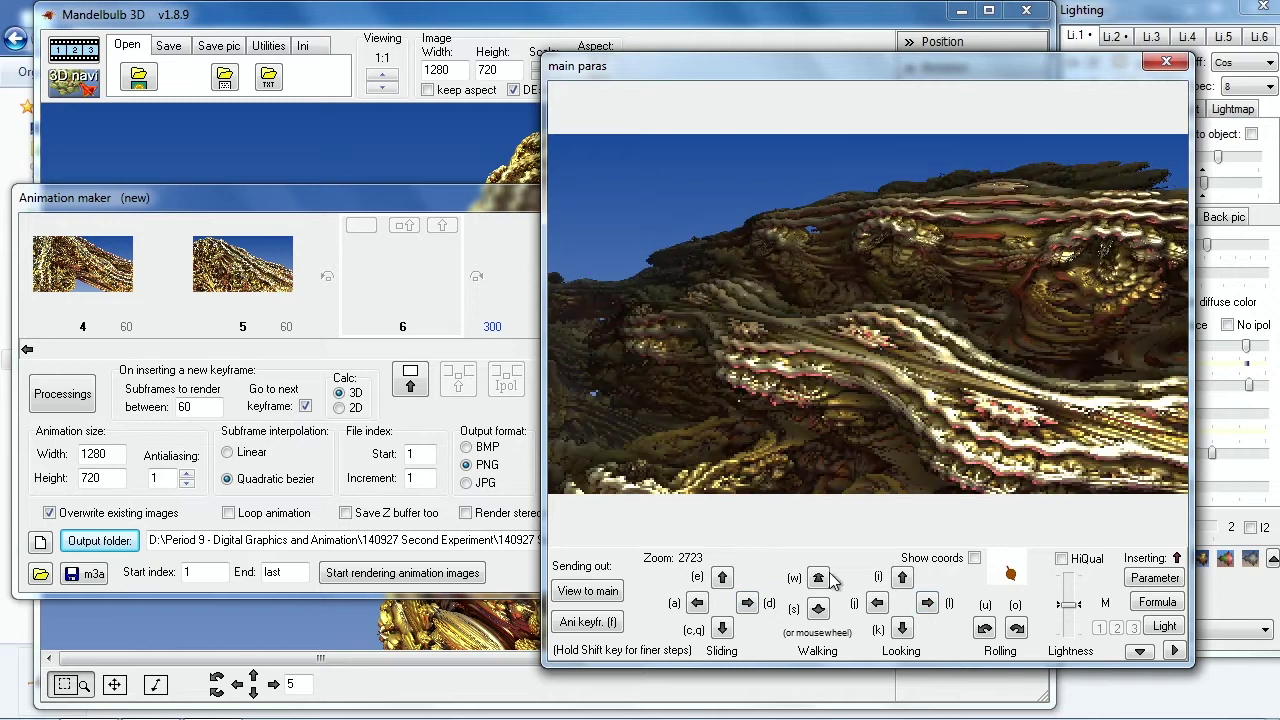
pyautogui.click(588, 622)
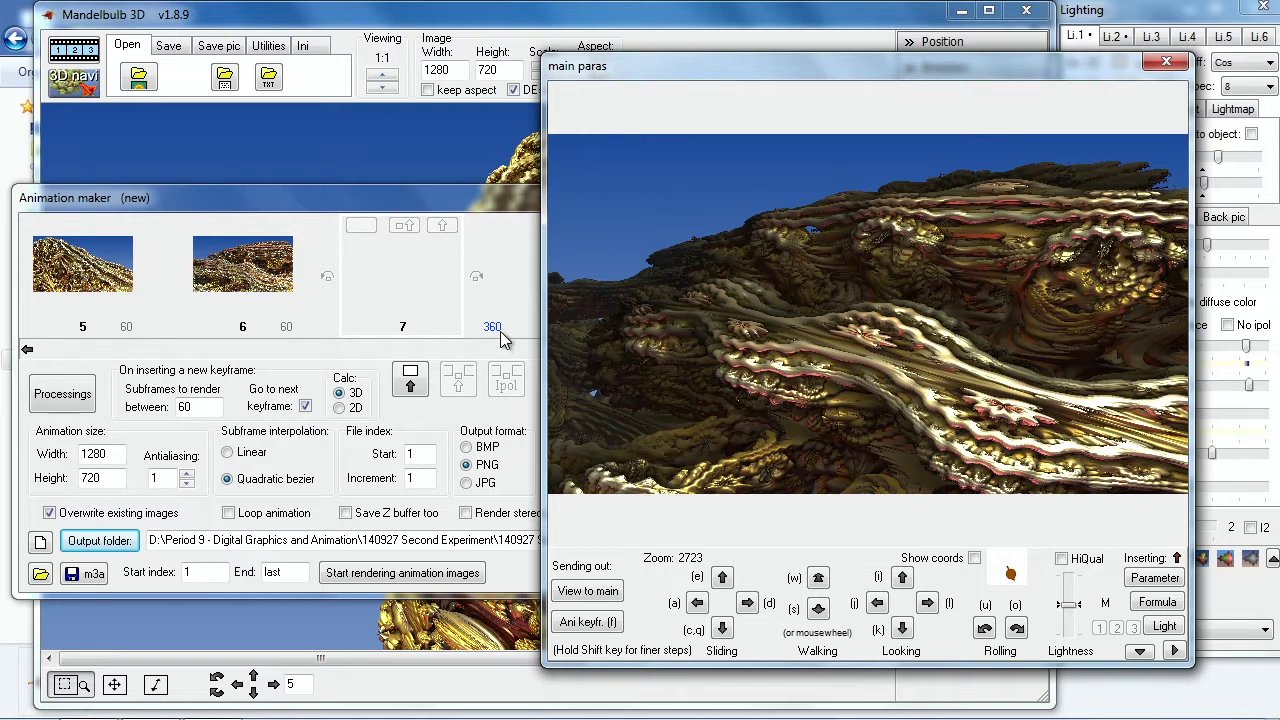
pyautogui.click(435, 201)
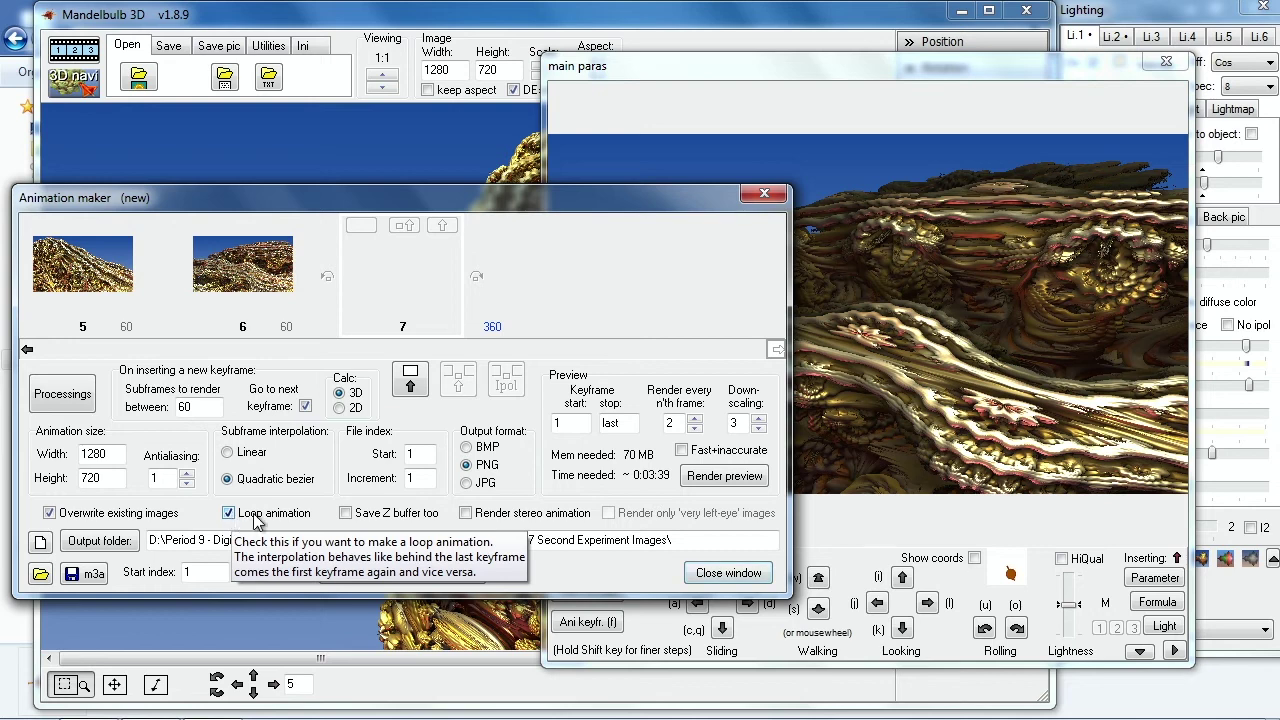
# Give keyframe 6 a 120-frame transition and set preview down-scaling to 10.
pyautogui.click(27, 349)
pyautogui.write('12')
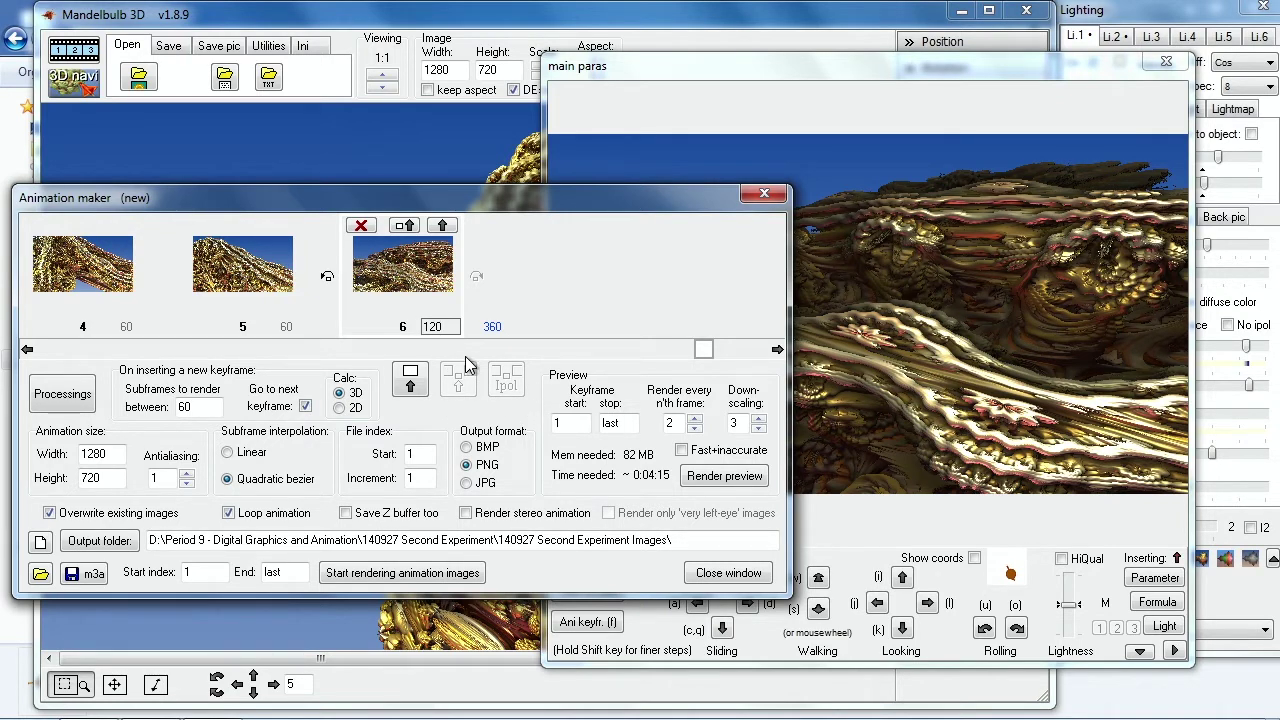
pyautogui.click(759, 428)
pyautogui.click(759, 419)
pyautogui.click(759, 419)
pyautogui.click(759, 419)
# Render and watch the animation preview, then return to the navigator view.
pyautogui.click(724, 476)
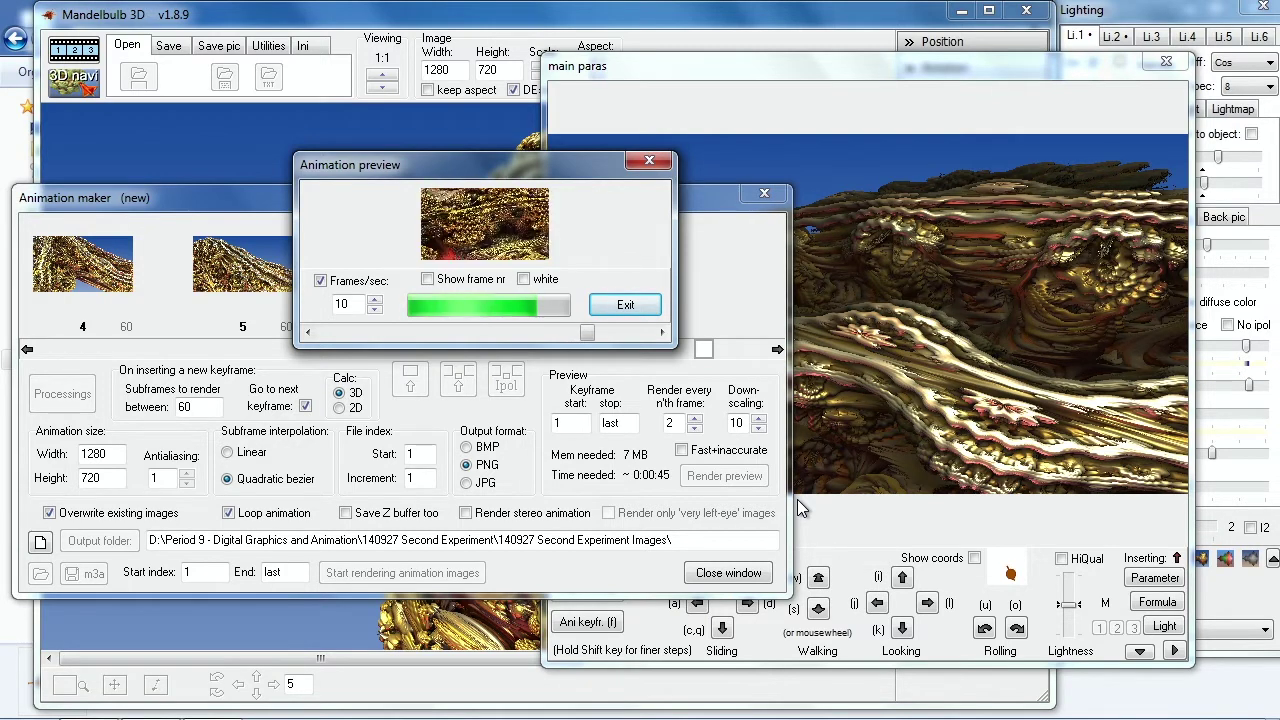
pyautogui.click(625, 305)
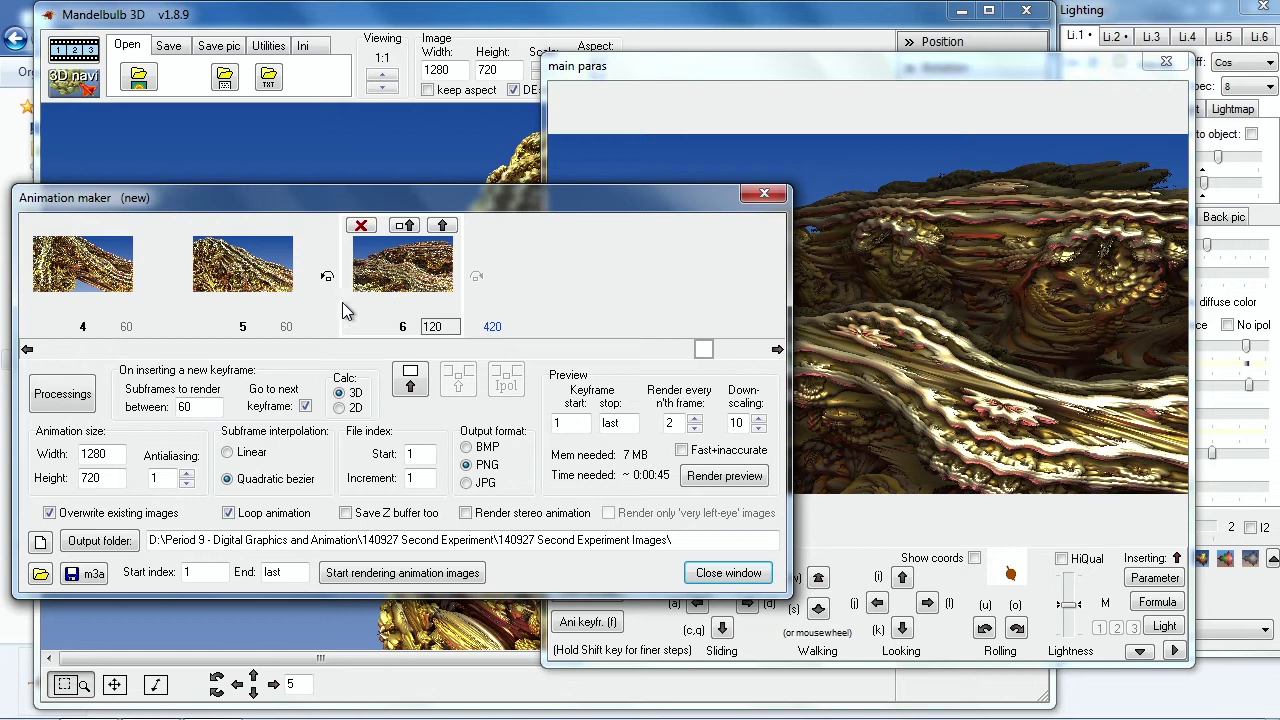
pyautogui.click(776, 350)
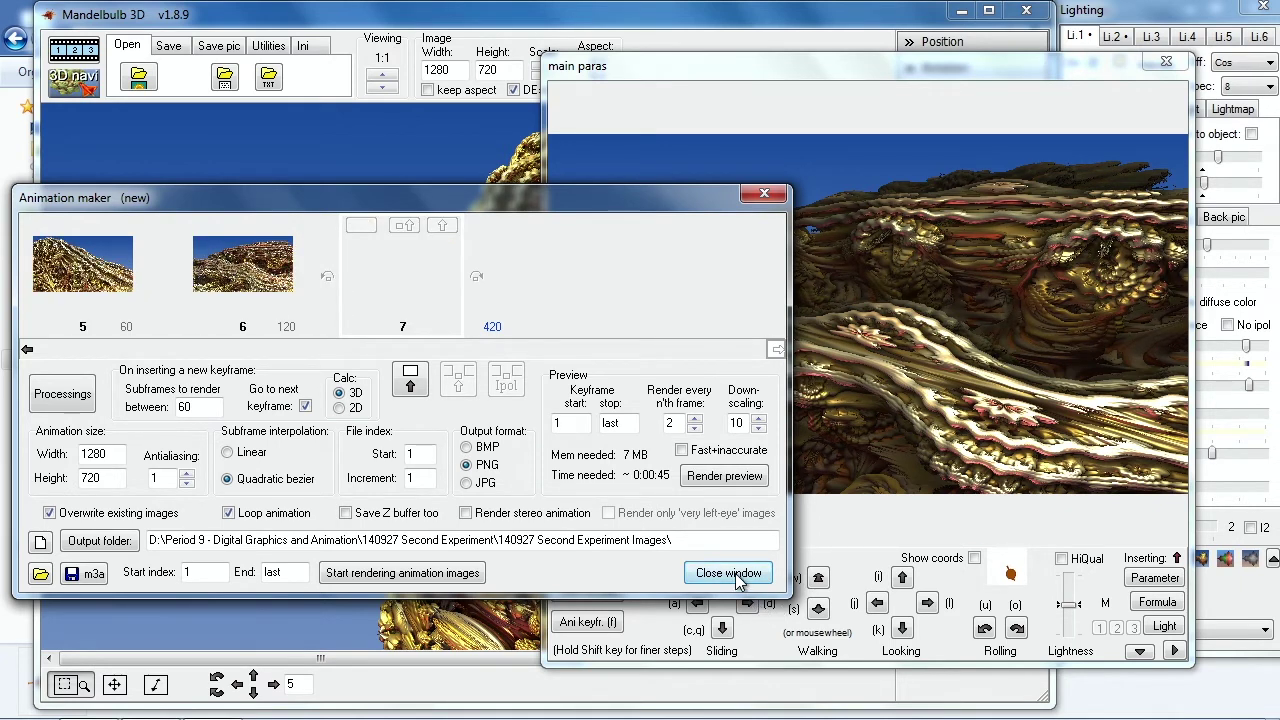
pyautogui.click(780, 66)
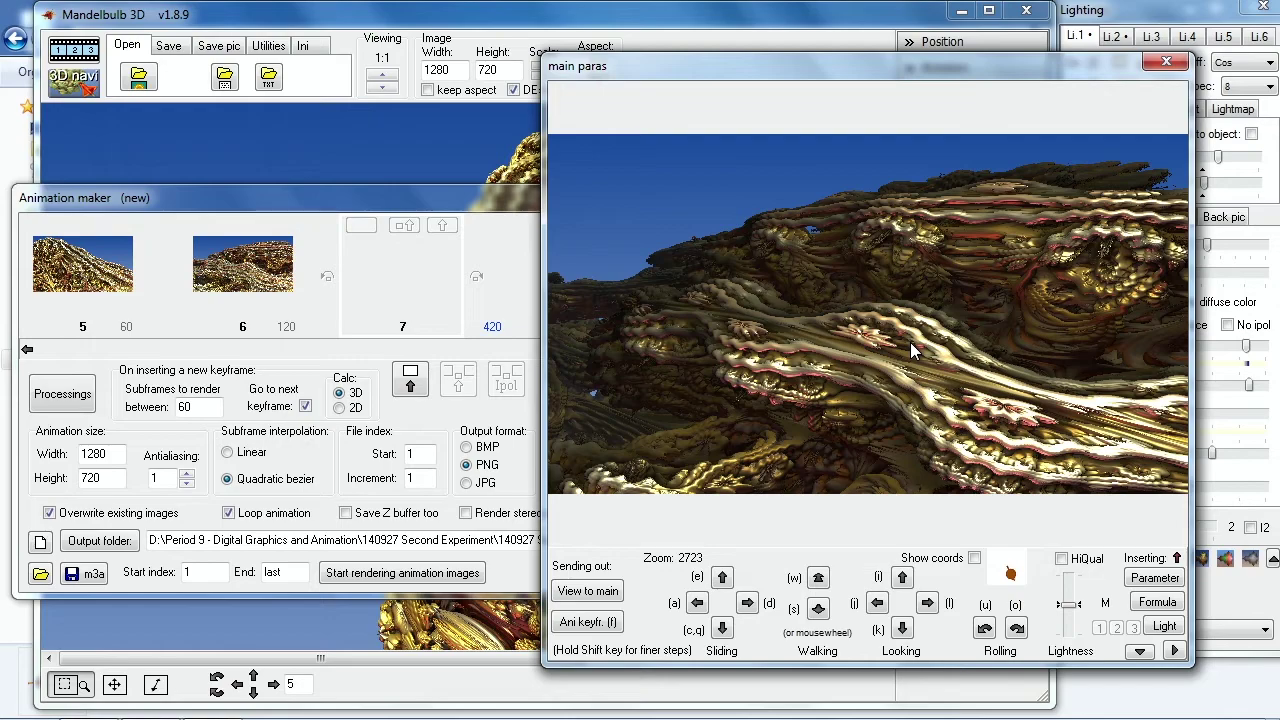
# Roll the view and record it as keyframe 7.
pyautogui.click(984, 628)
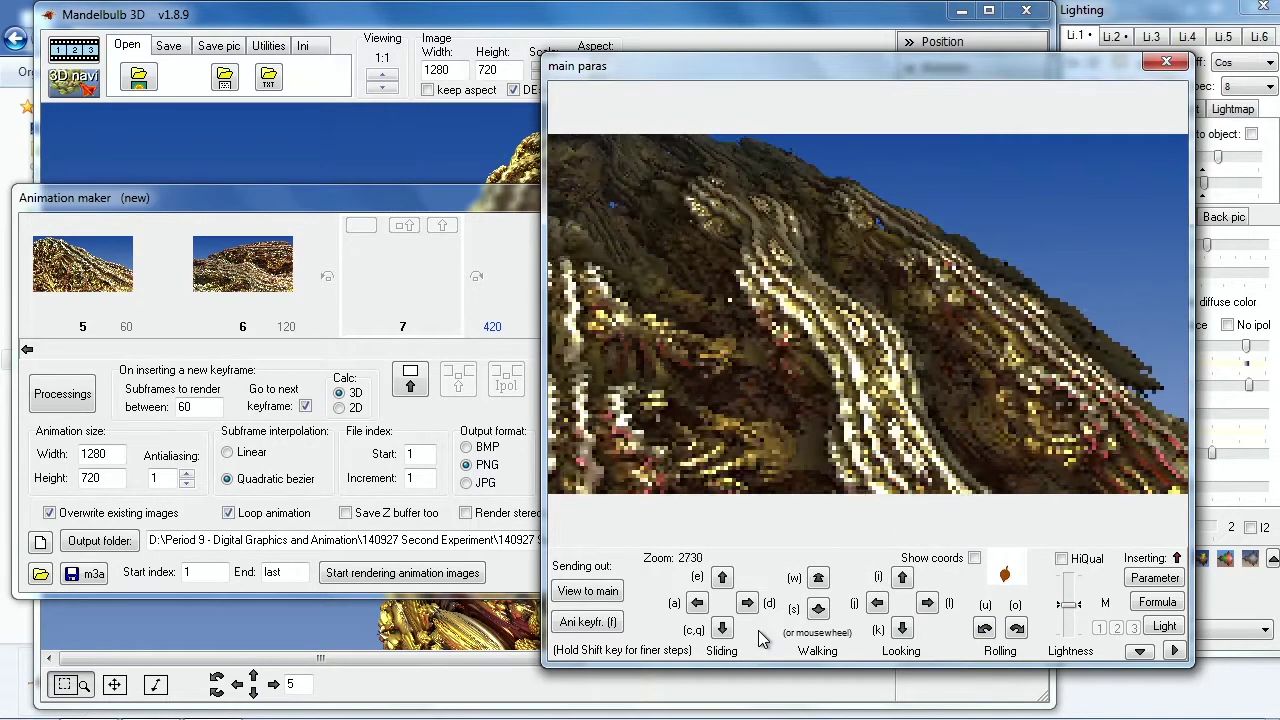
pyautogui.scroll(-3, 760, 637)
pyautogui.scroll(-4, 760, 637)
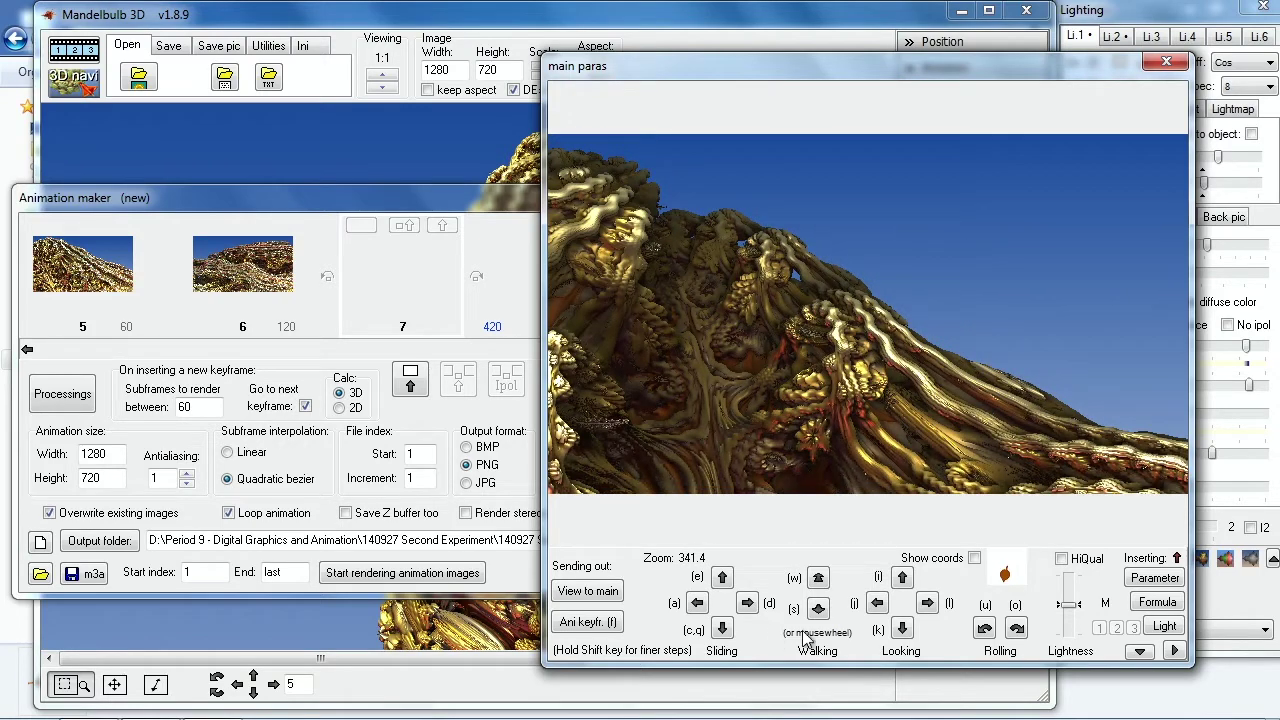
pyautogui.click(590, 622)
# Slide the camera in toward the golden rocks and record keyframe 8.
pyautogui.scroll(3, 985, 630)
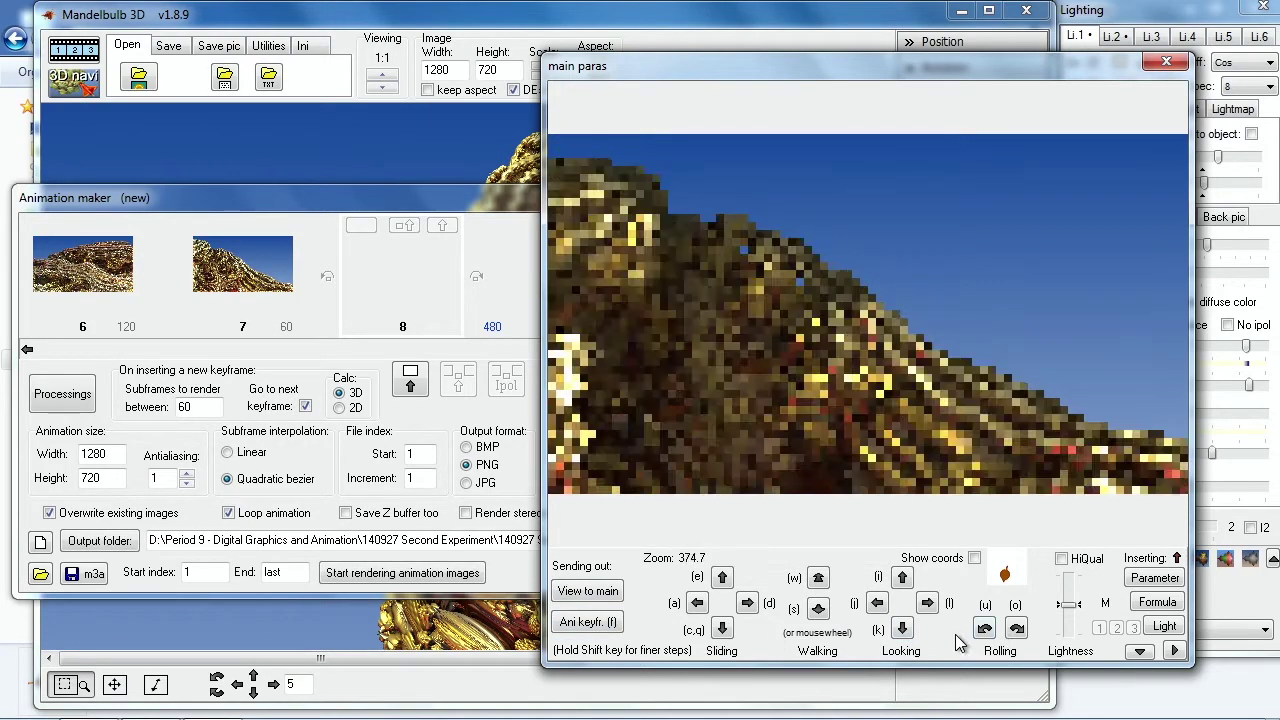
pyautogui.scroll(4, 985, 630)
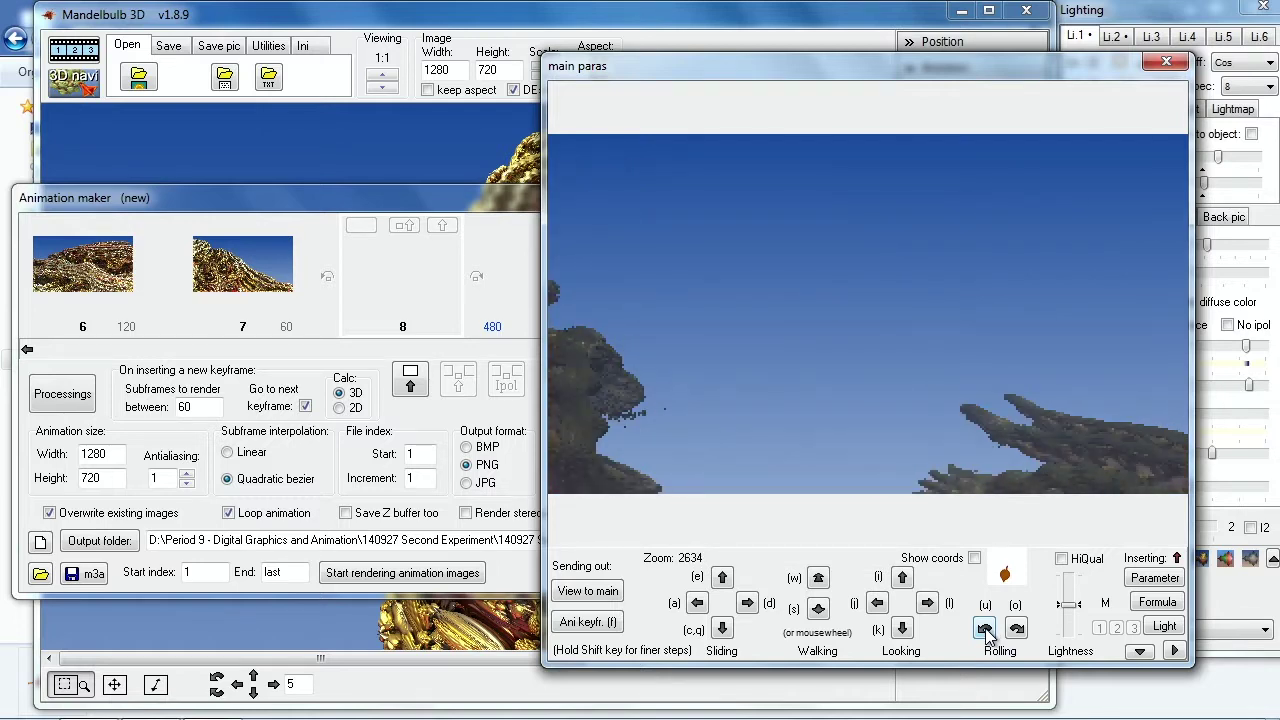
pyautogui.scroll(2, 722, 628)
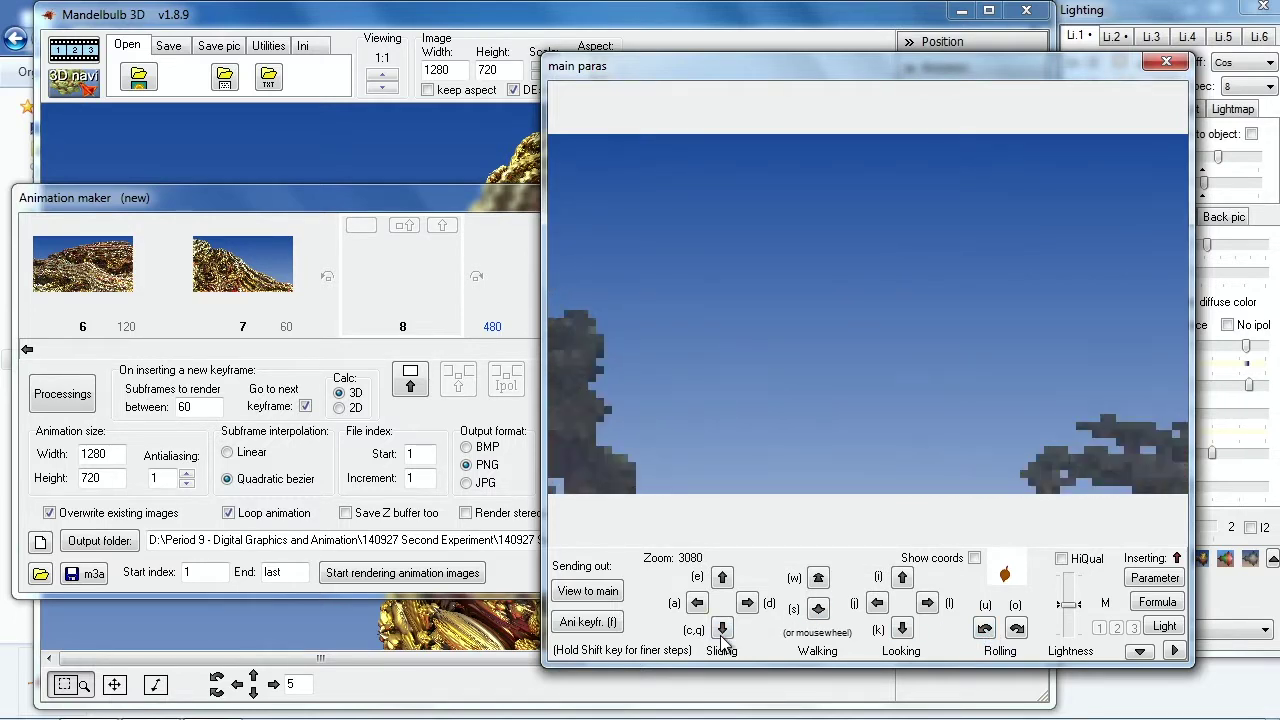
pyautogui.click(722, 577)
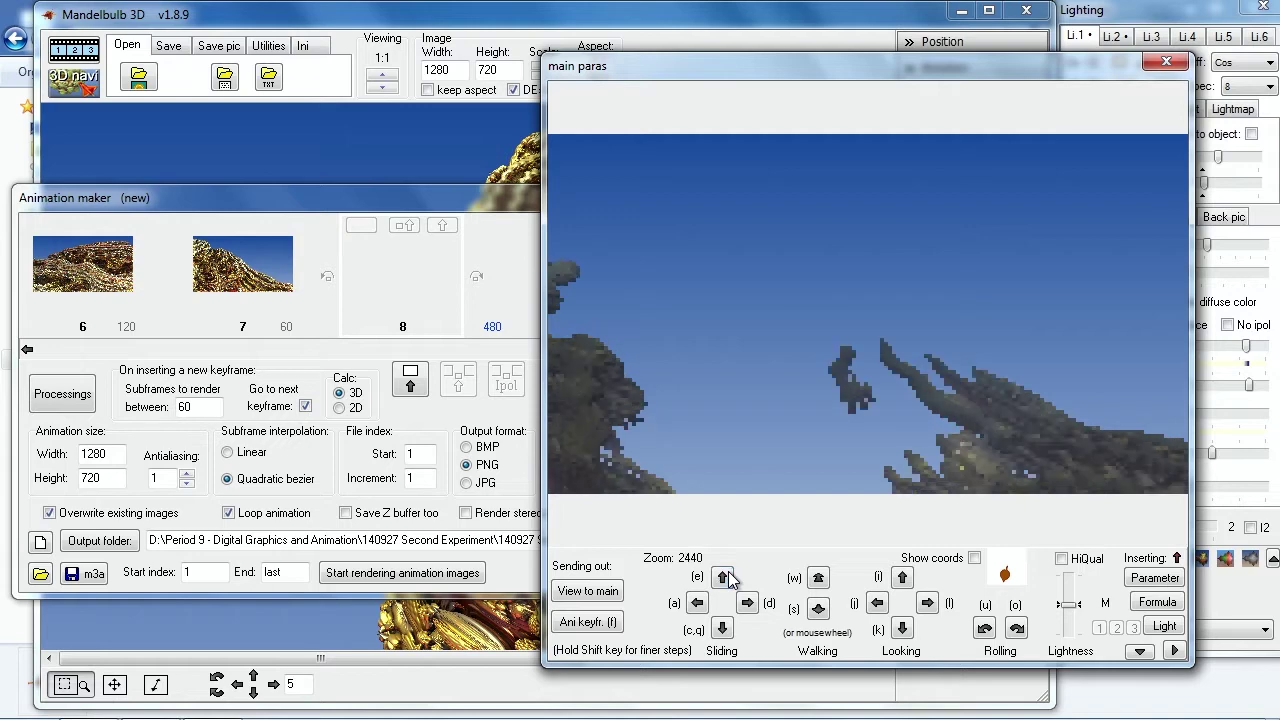
pyautogui.click(724, 578)
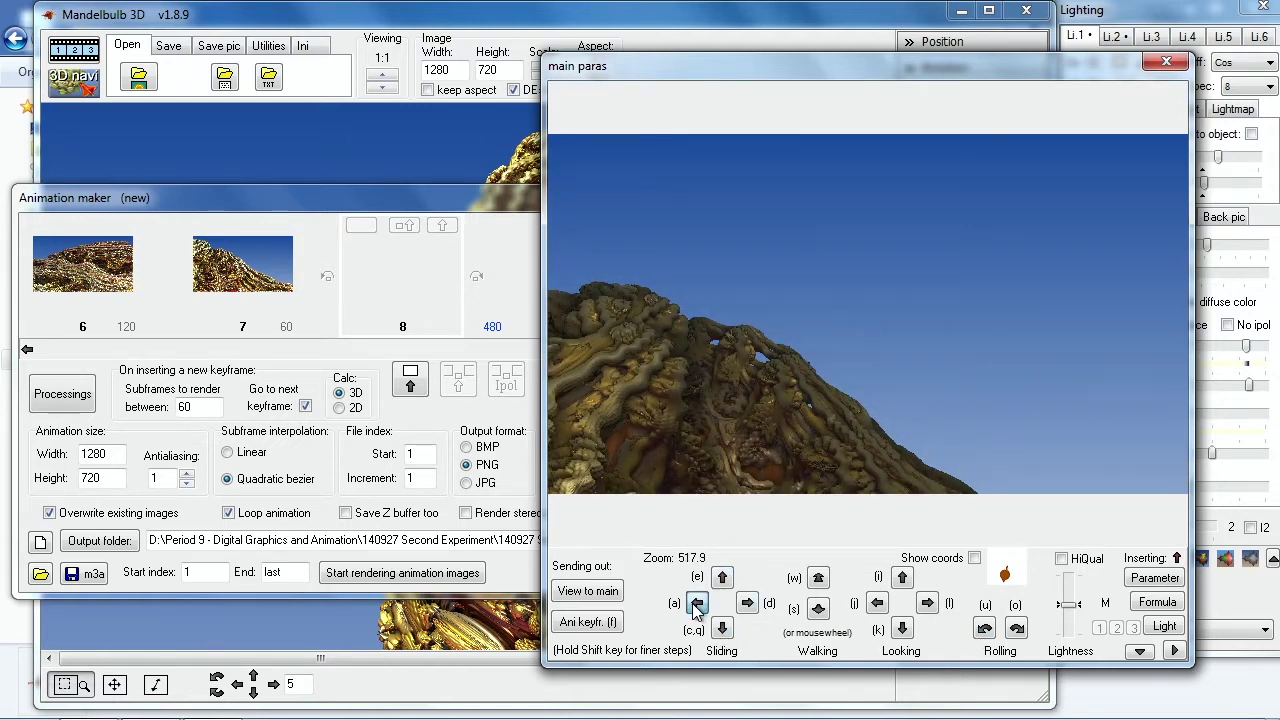
pyautogui.click(697, 603)
pyautogui.click(722, 627)
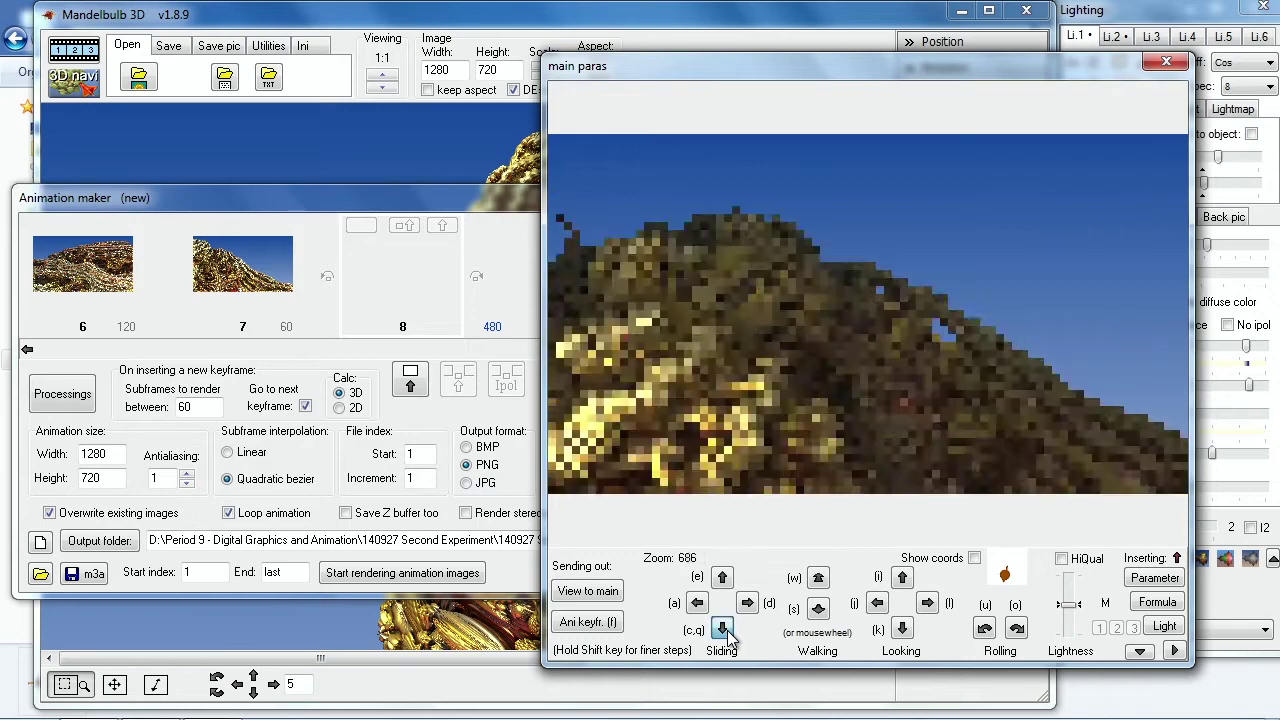
pyautogui.click(612, 624)
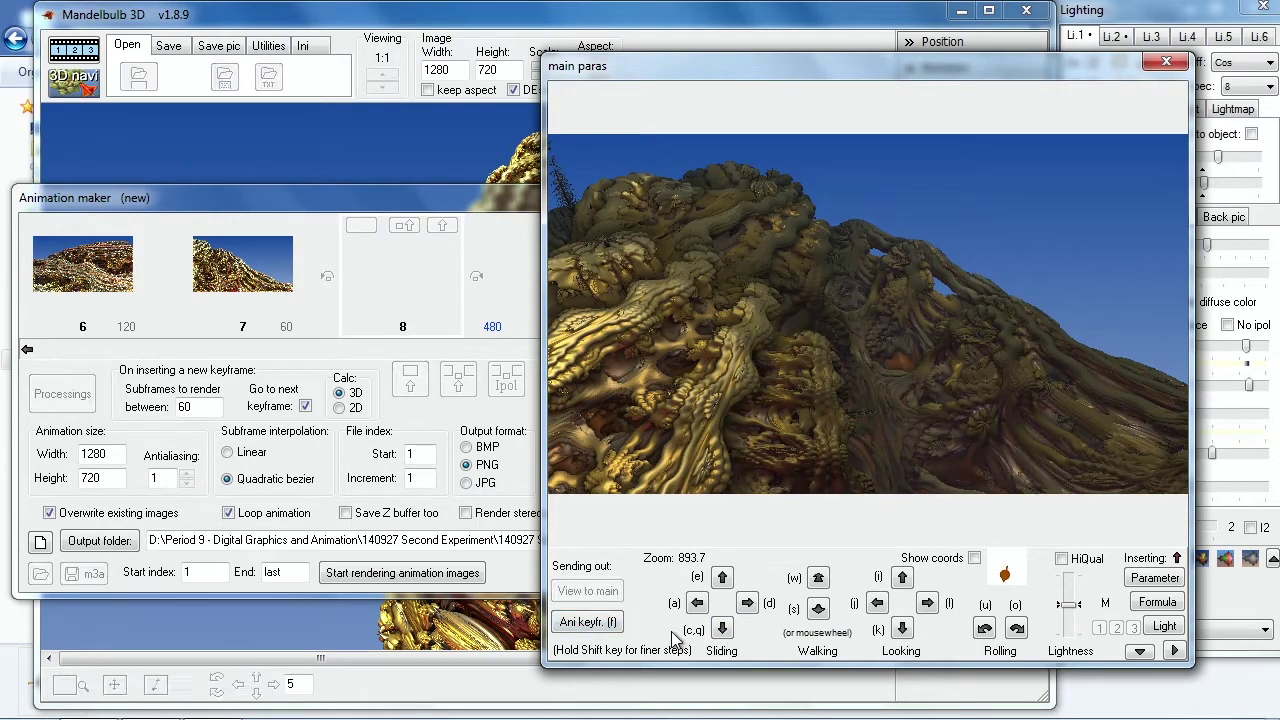
# Slide, roll, turn left and tilt down to approach the golden rock, then record keyframe 9.
pyautogui.scroll(3, 810, 635)
pyautogui.scroll(2, 815, 637)
pyautogui.click(722, 578)
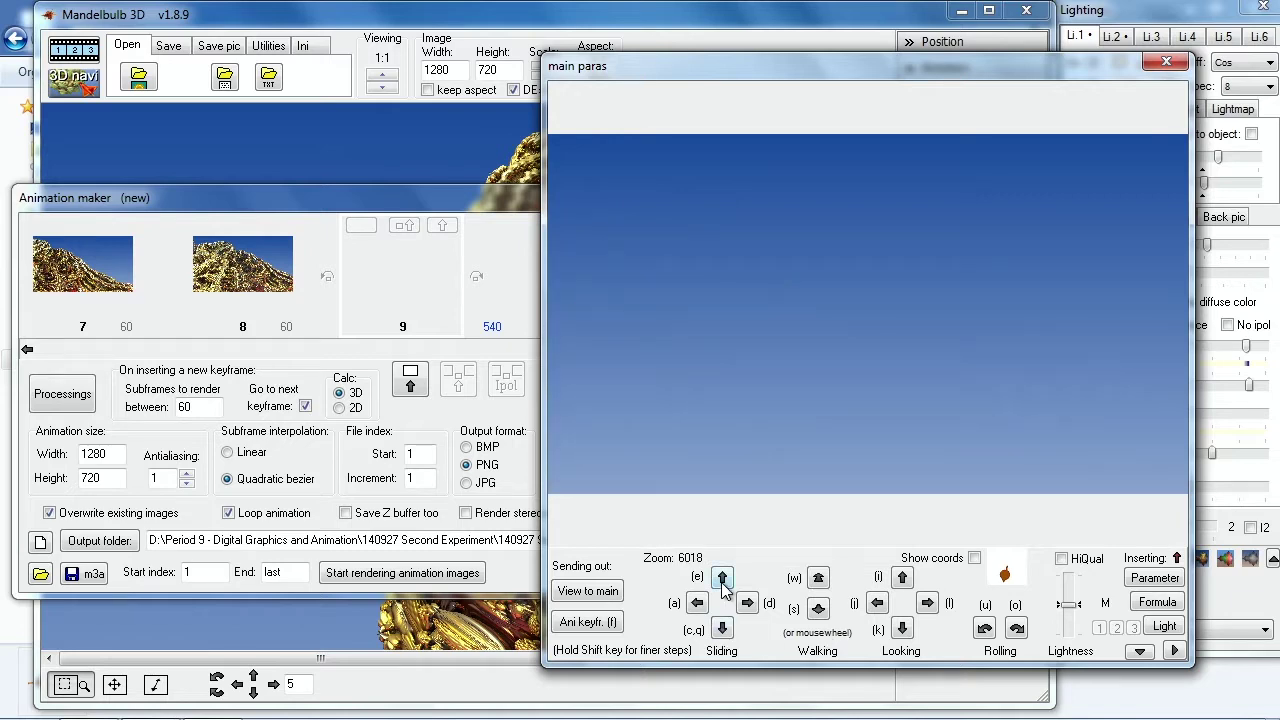
pyautogui.click(985, 628)
pyautogui.click(877, 603)
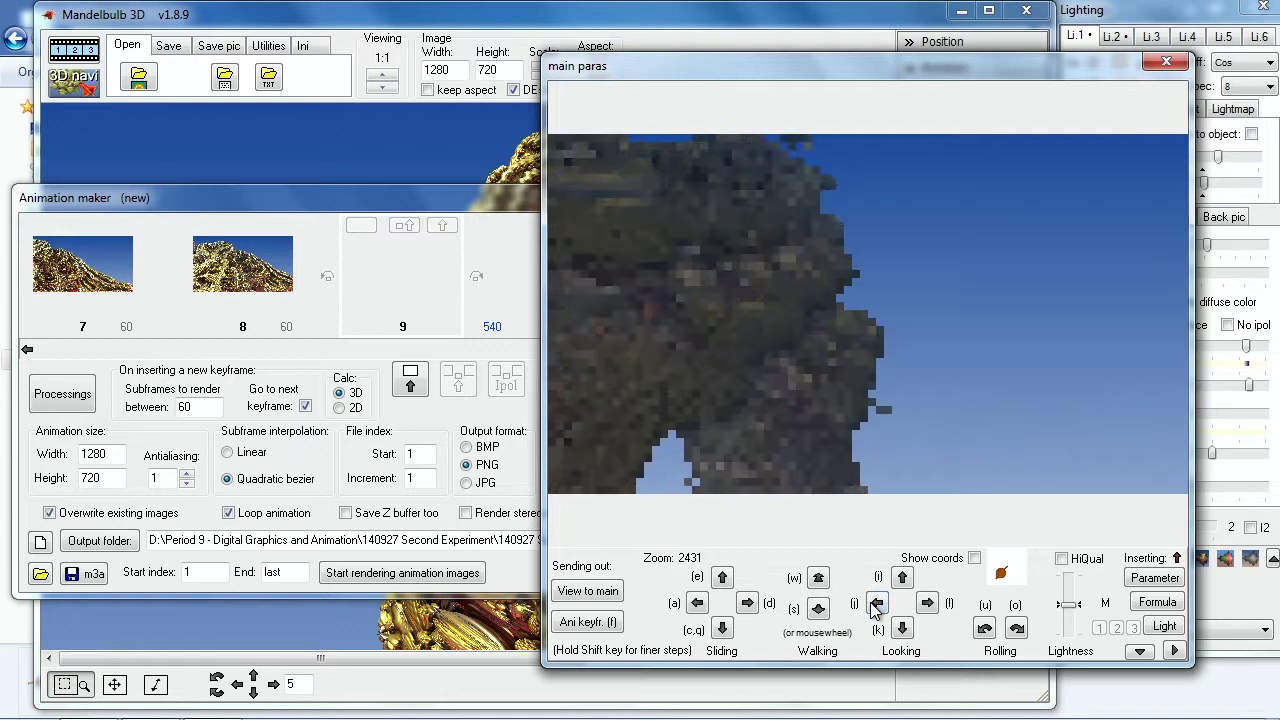
pyautogui.click(877, 603)
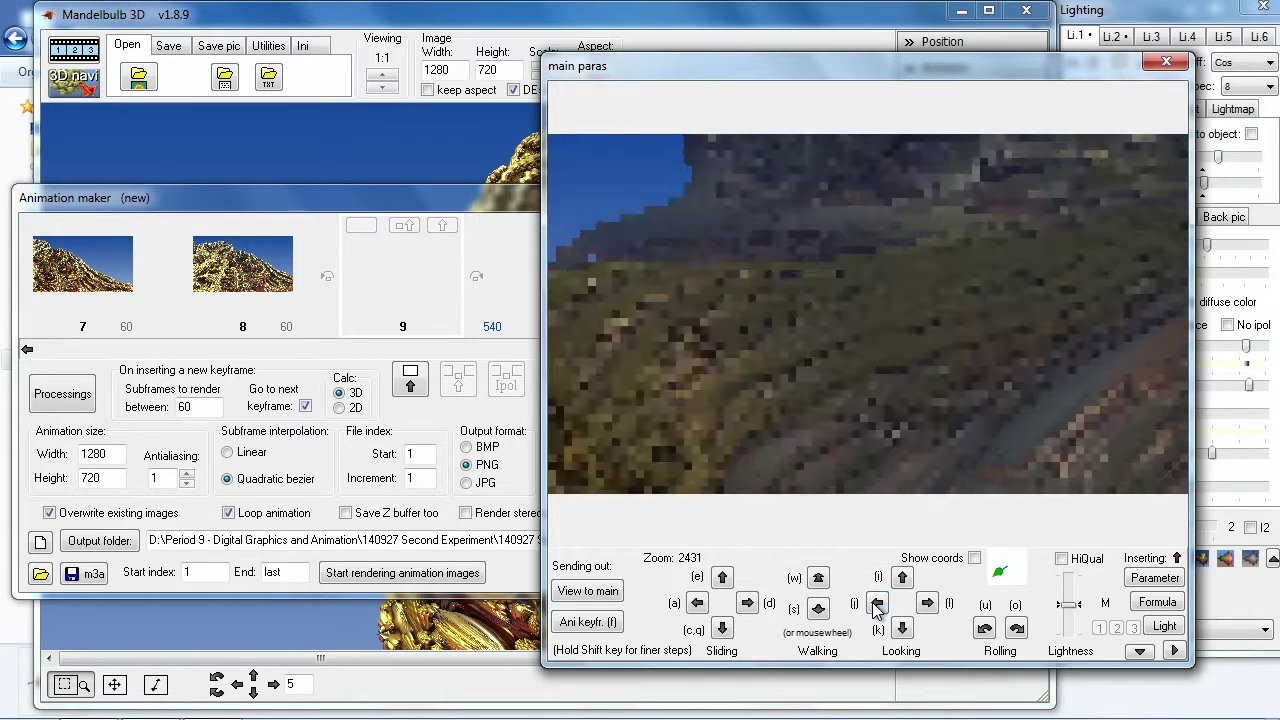
pyautogui.click(818, 608)
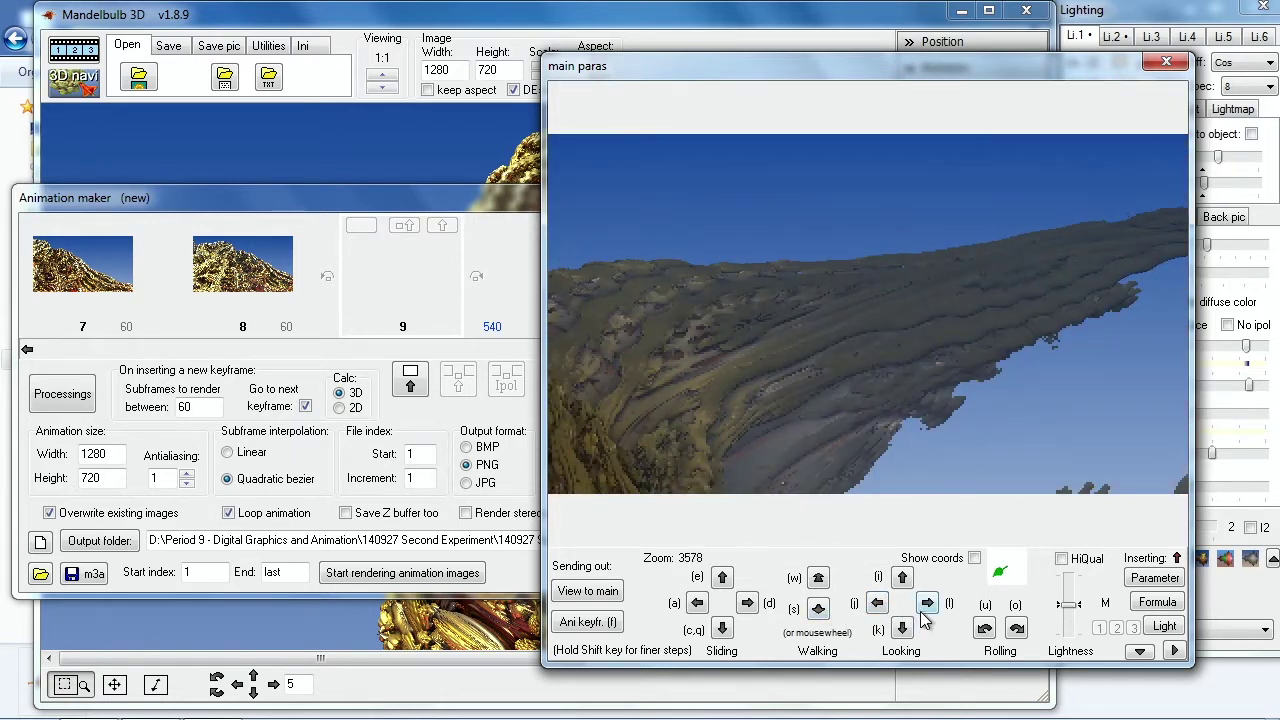
pyautogui.click(902, 630)
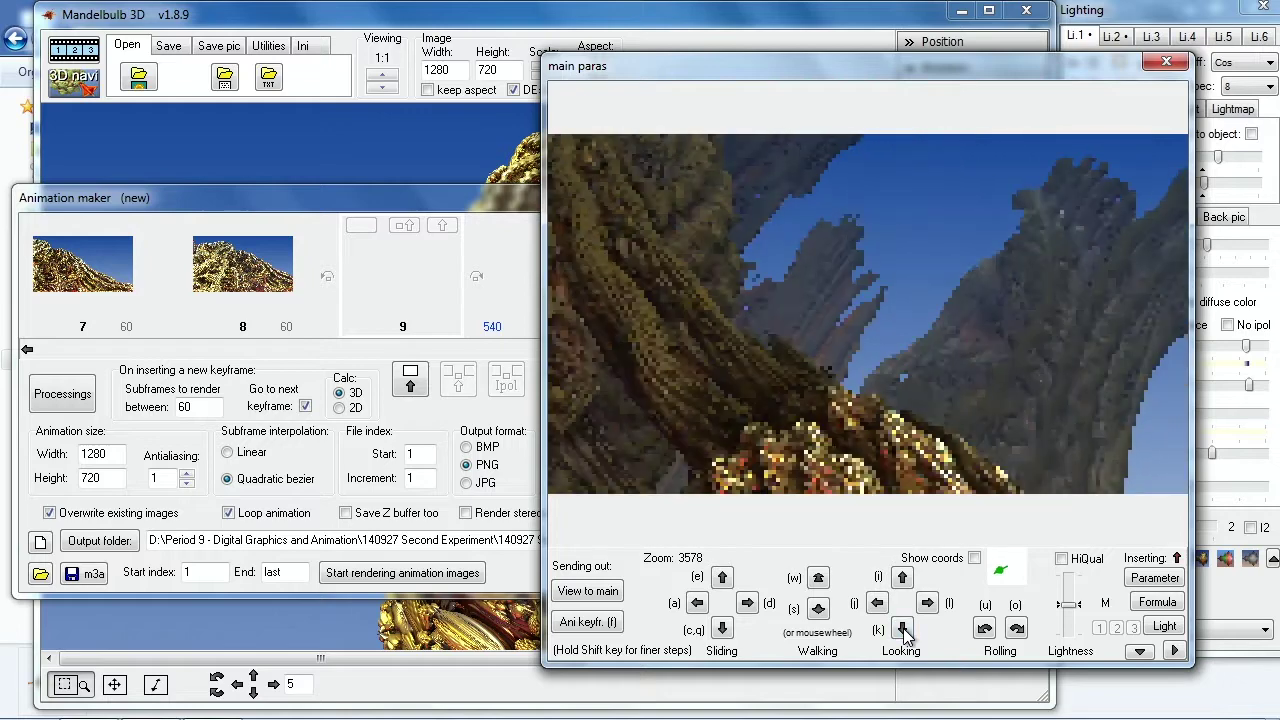
pyautogui.click(722, 628)
pyautogui.click(722, 628)
pyautogui.click(722, 628)
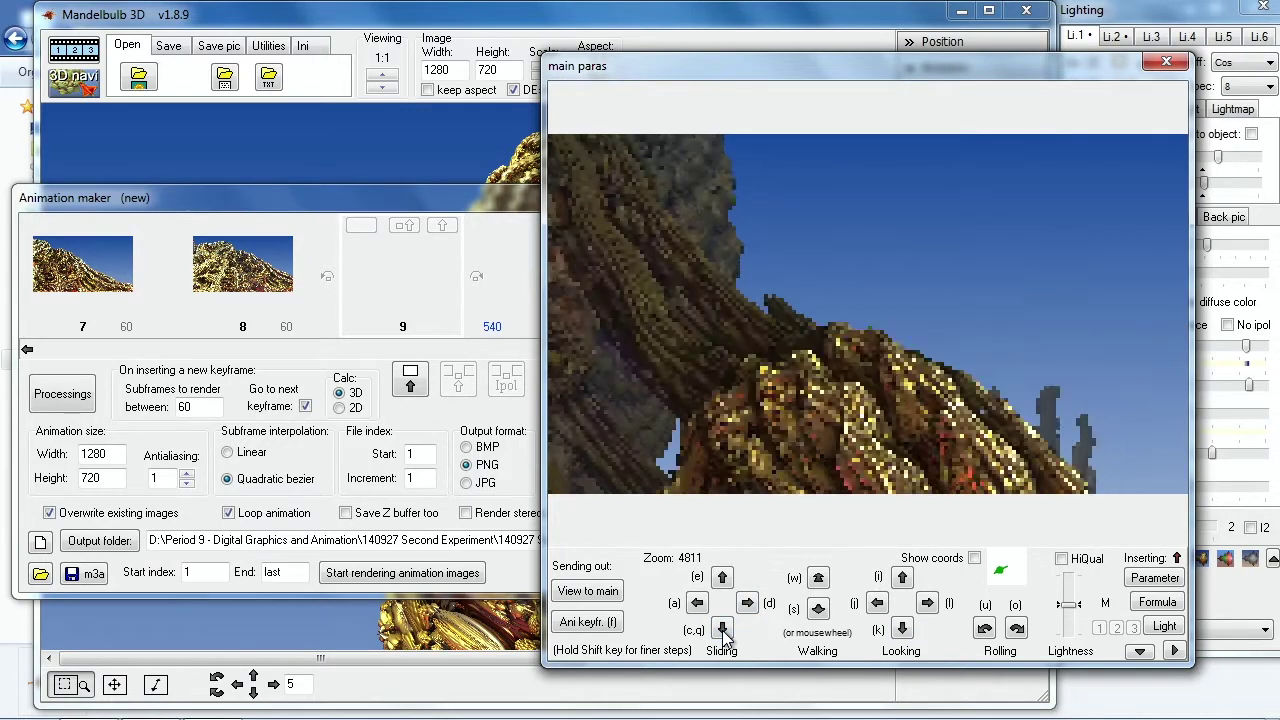
pyautogui.click(722, 628)
pyautogui.click(722, 628)
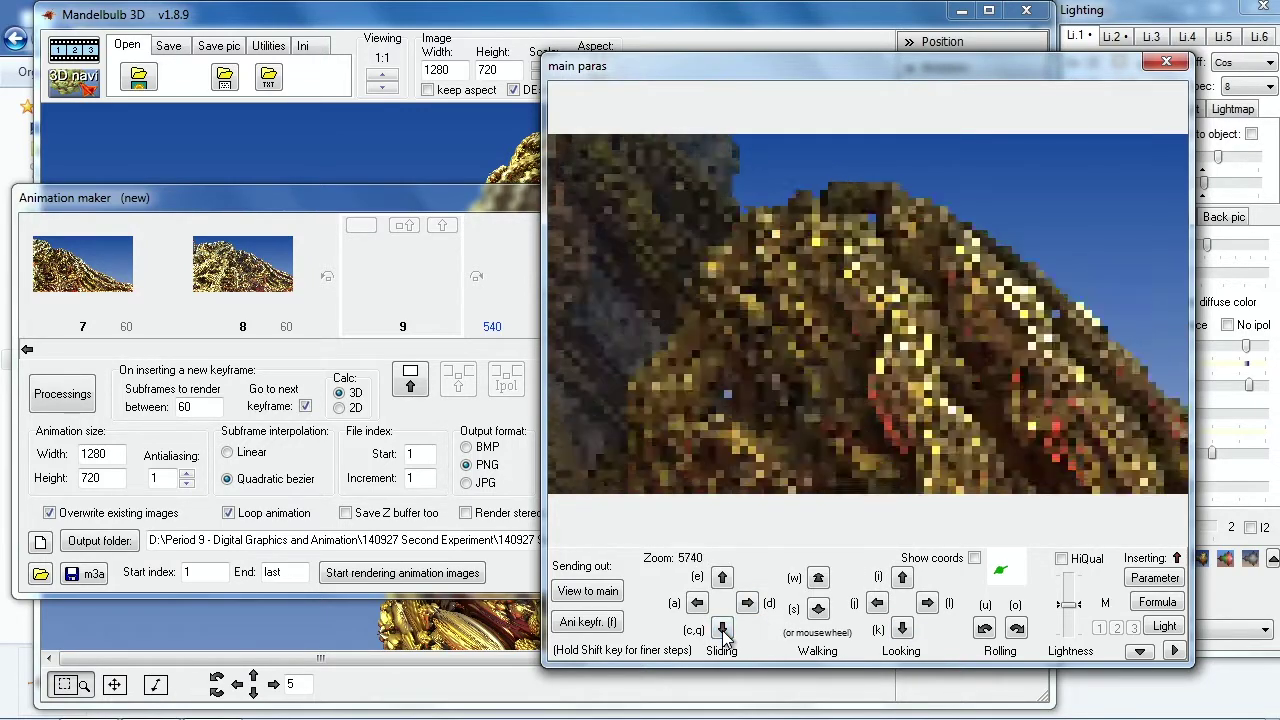
pyautogui.click(588, 621)
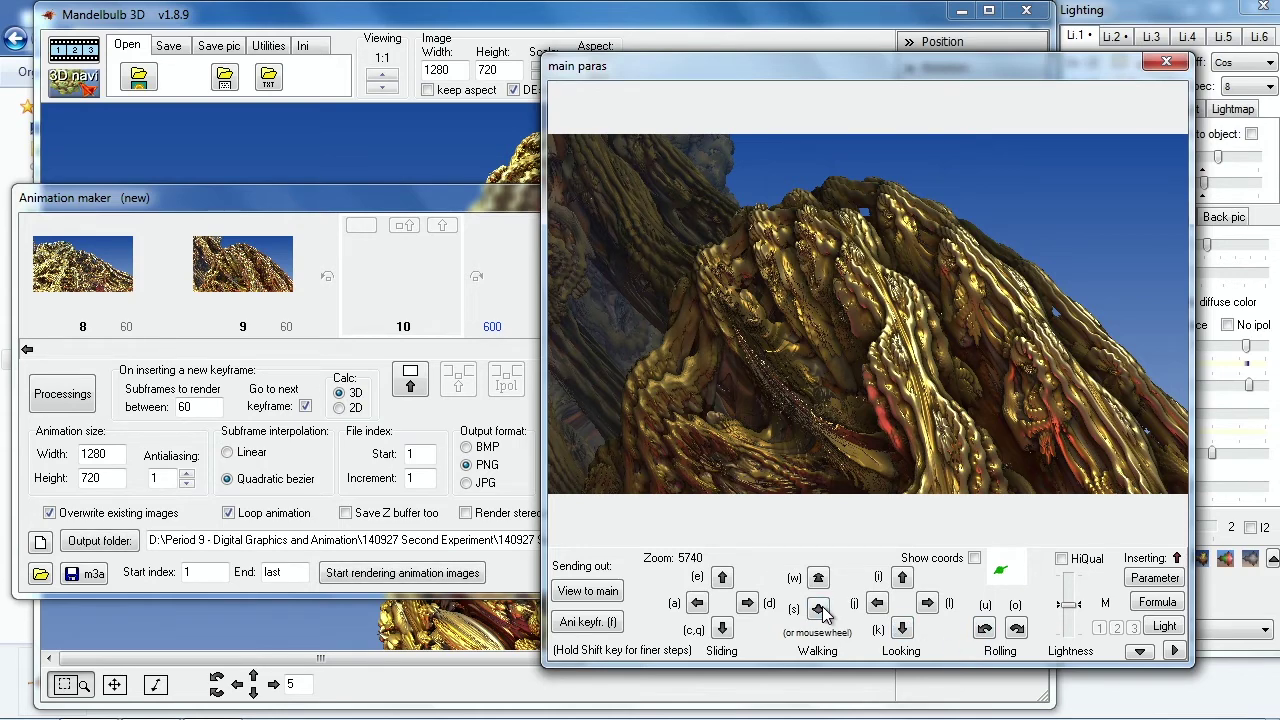
# Walk deeper toward the rock, turn left along its face, and record keyframe 10.
pyautogui.click(818, 608)
pyautogui.click(818, 608)
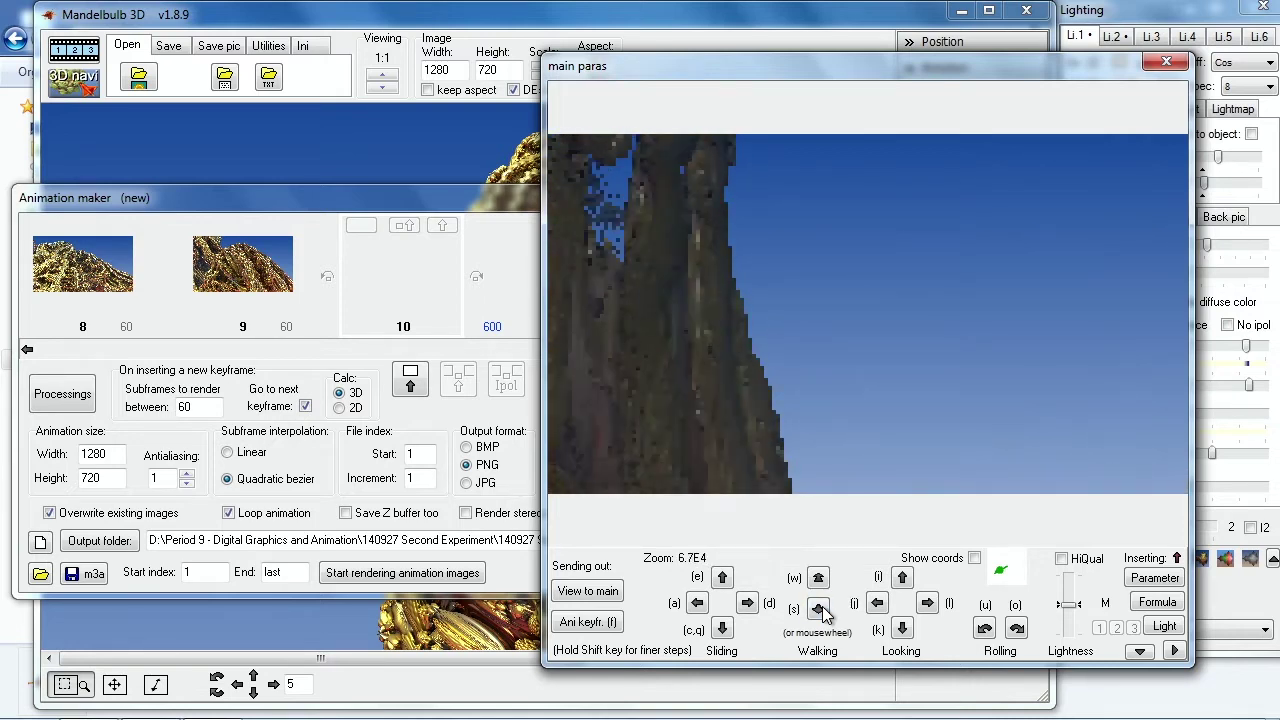
pyautogui.click(877, 602)
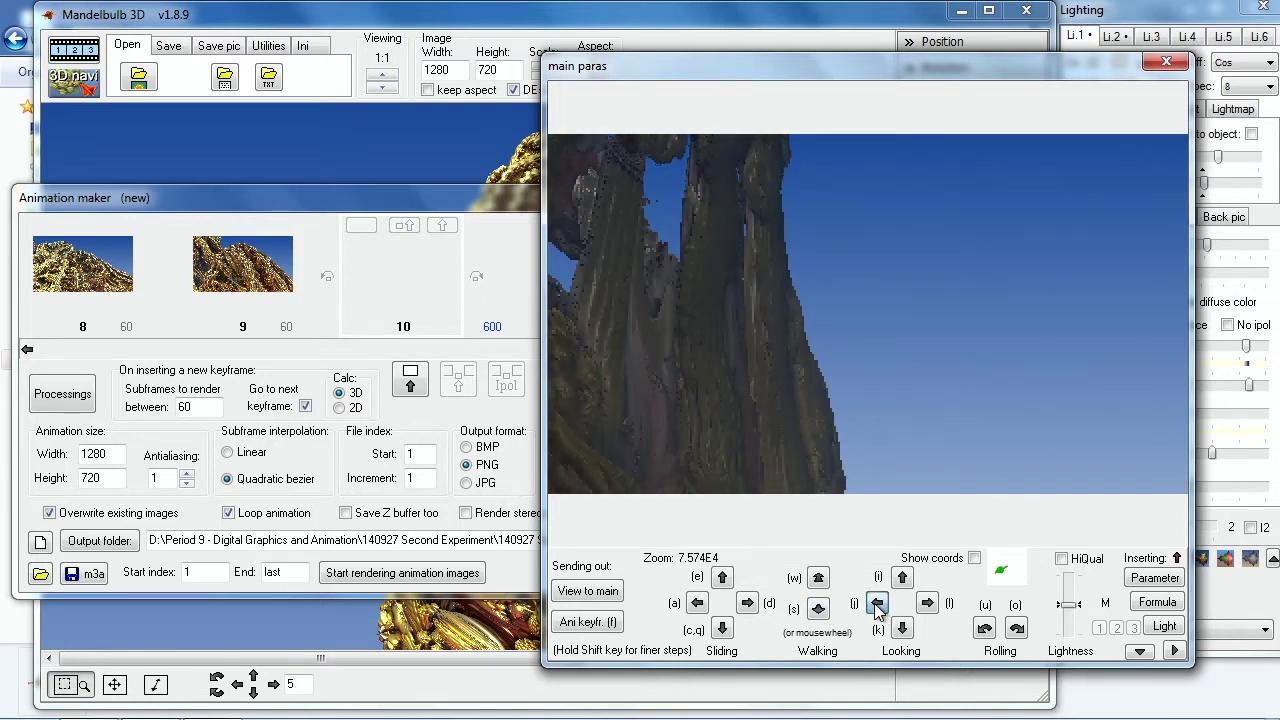
pyautogui.click(877, 602)
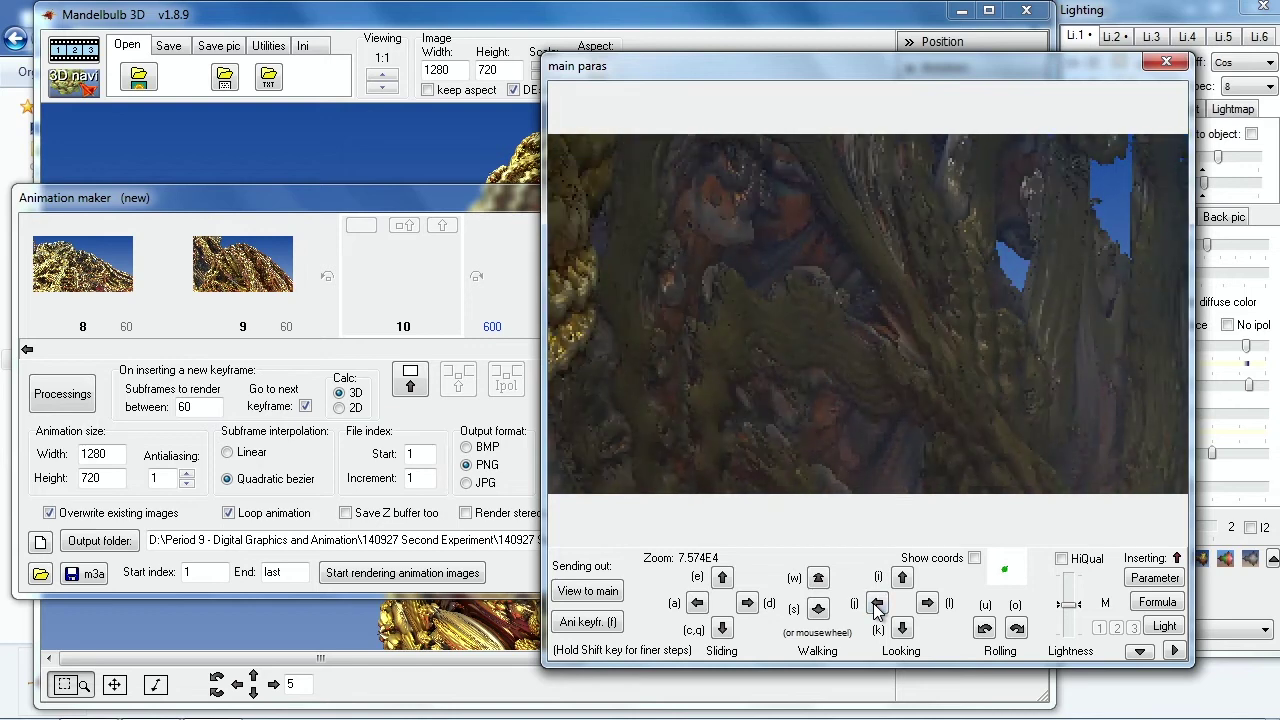
pyautogui.click(587, 621)
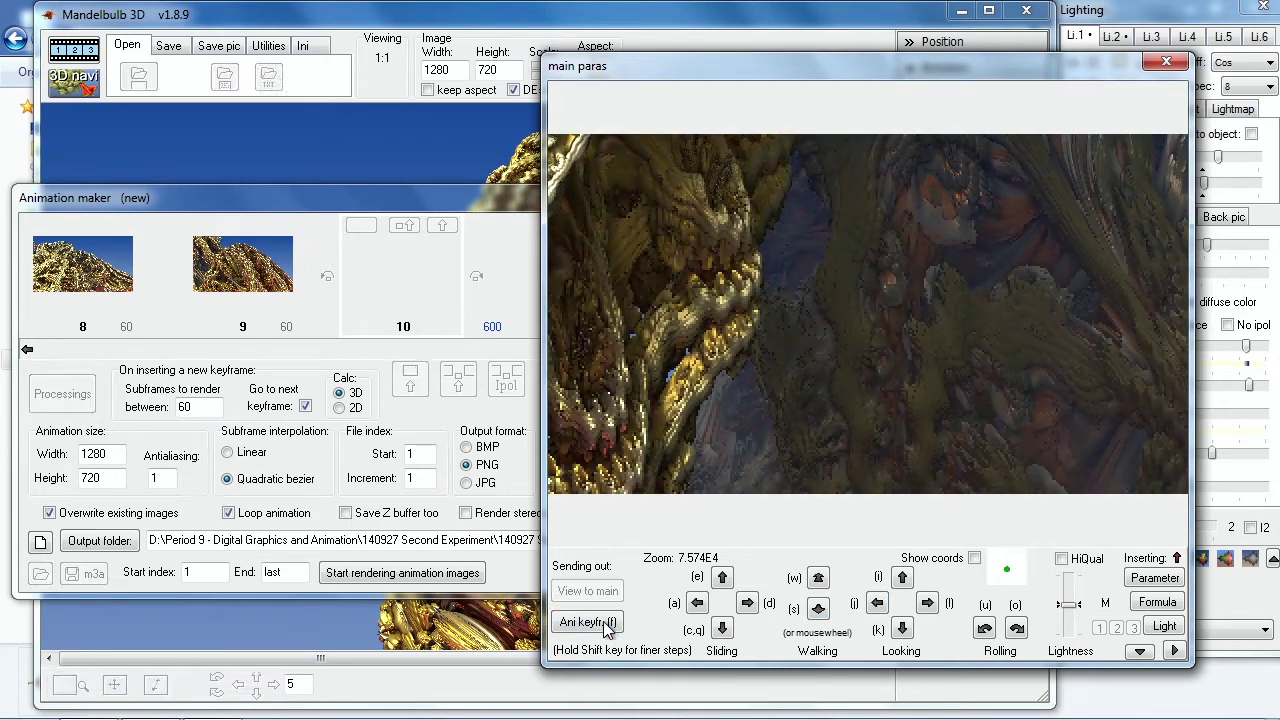
# Walk the camera further through the fractal and record keyframe 11.
pyautogui.click(818, 608)
pyautogui.click(818, 608)
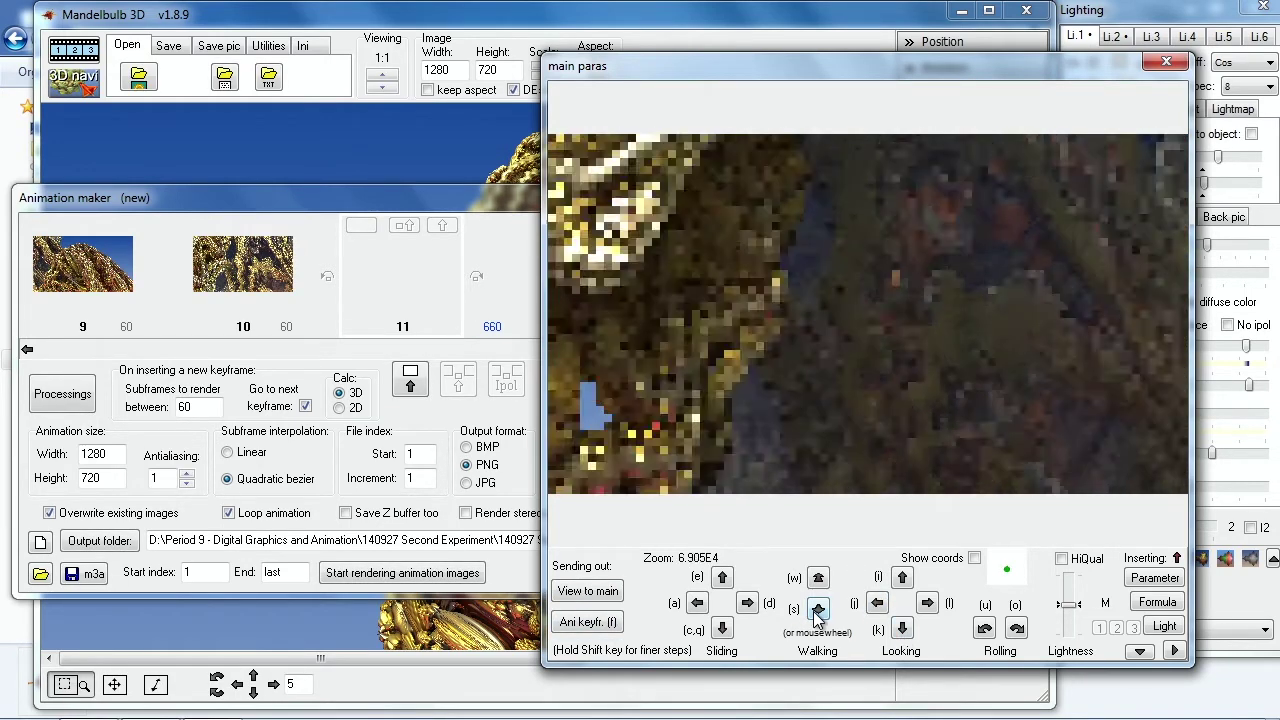
pyautogui.click(818, 608)
pyautogui.click(818, 608)
pyautogui.click(818, 608)
pyautogui.click(818, 608)
pyautogui.click(818, 608)
pyautogui.click(818, 608)
pyautogui.click(818, 608)
pyautogui.click(818, 608)
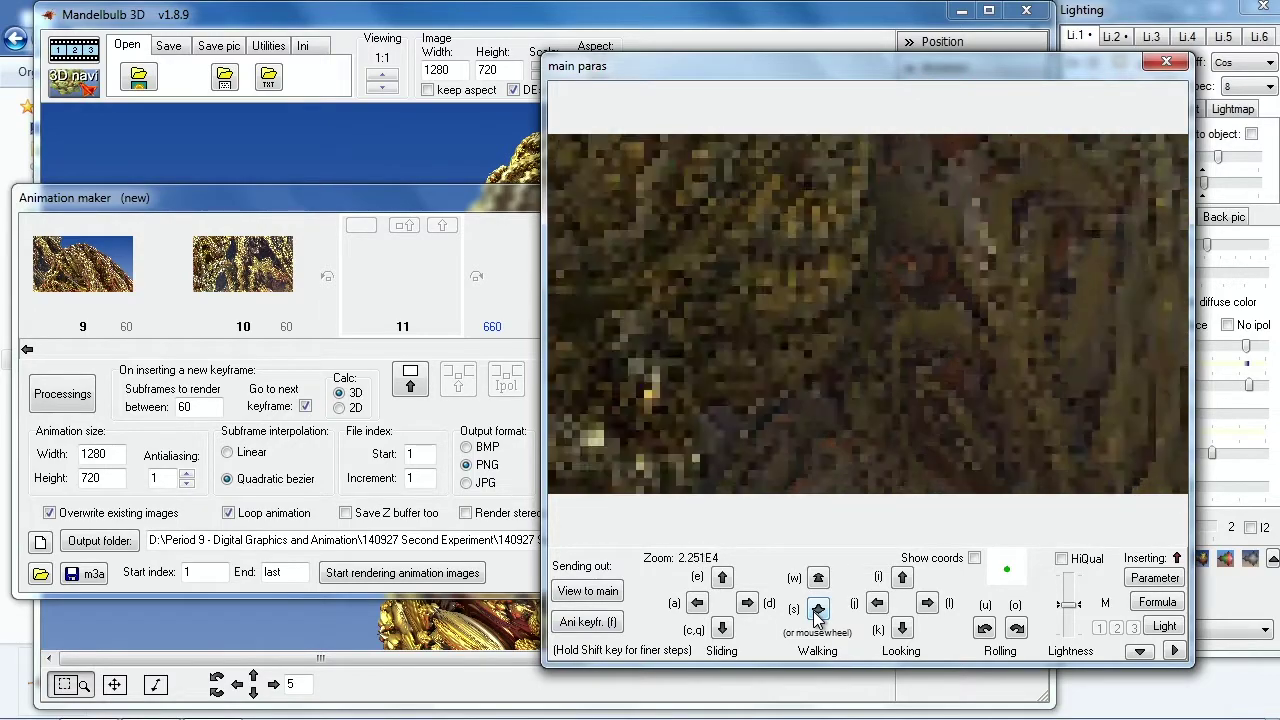
pyautogui.click(818, 608)
pyautogui.press('f')
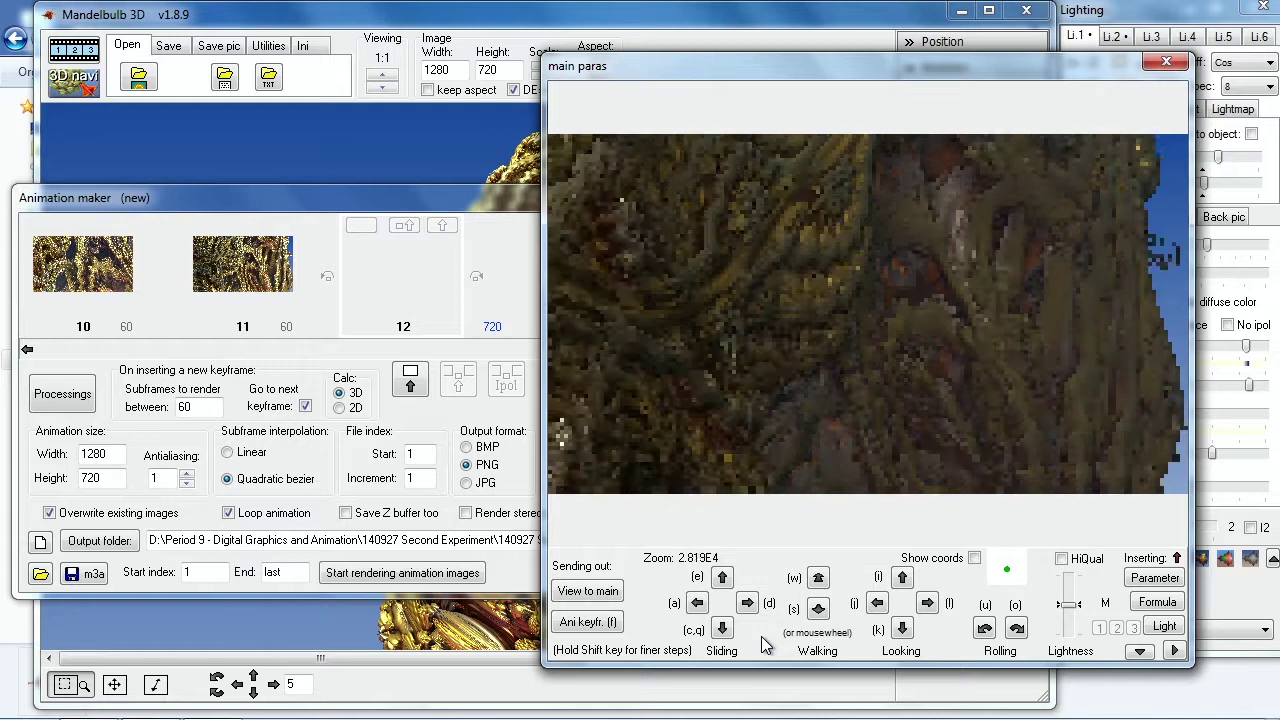
pyautogui.press('s')
pyautogui.press('s')
pyautogui.press('s')
pyautogui.press('s')
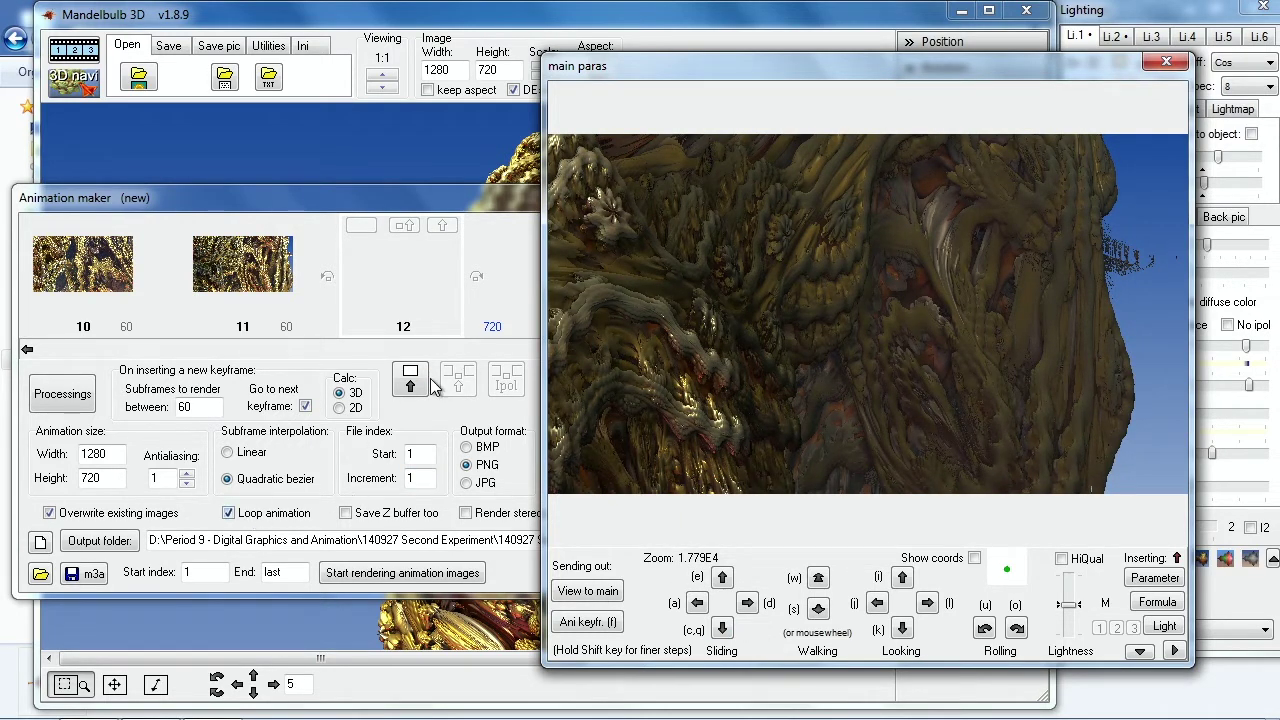
pyautogui.moveTo(437, 209); pyautogui.dragTo(489, 207)
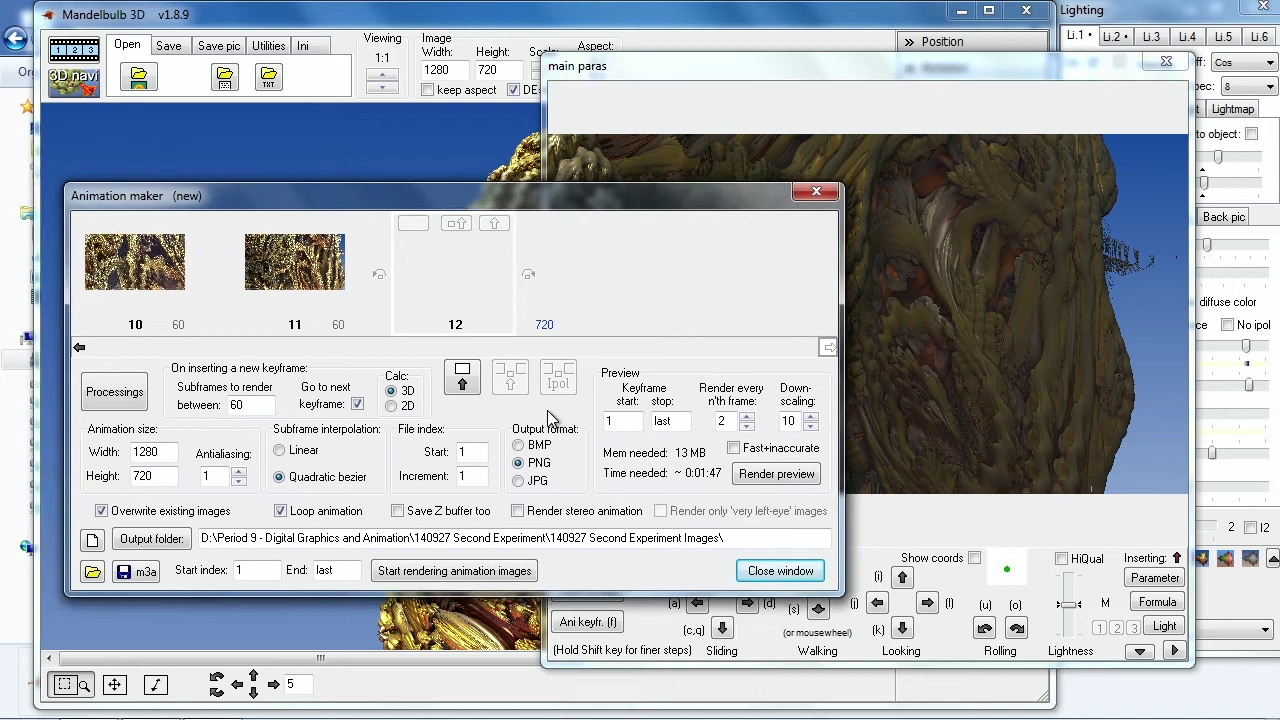
# Set the preview start to keyframe 6 and render the low-resolution preview.
pyautogui.click(82, 347)
pyautogui.click(82, 347)
pyautogui.click(83, 348)
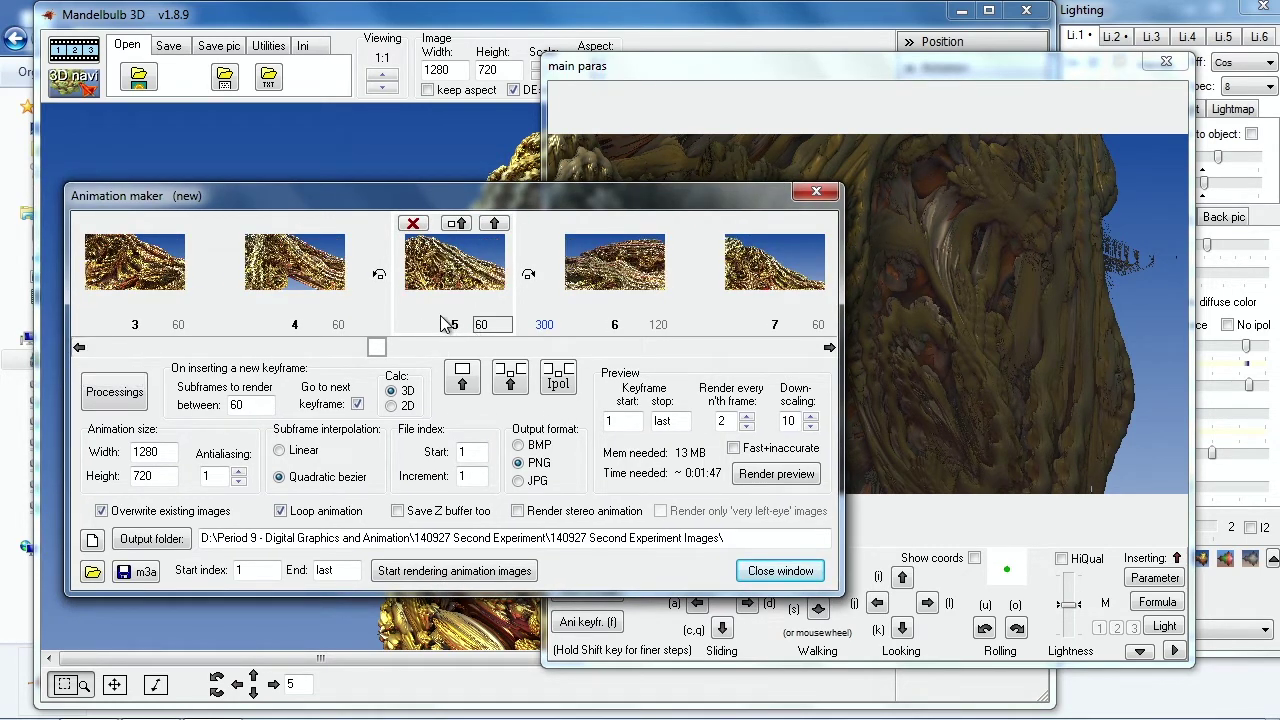
pyautogui.click(828, 347)
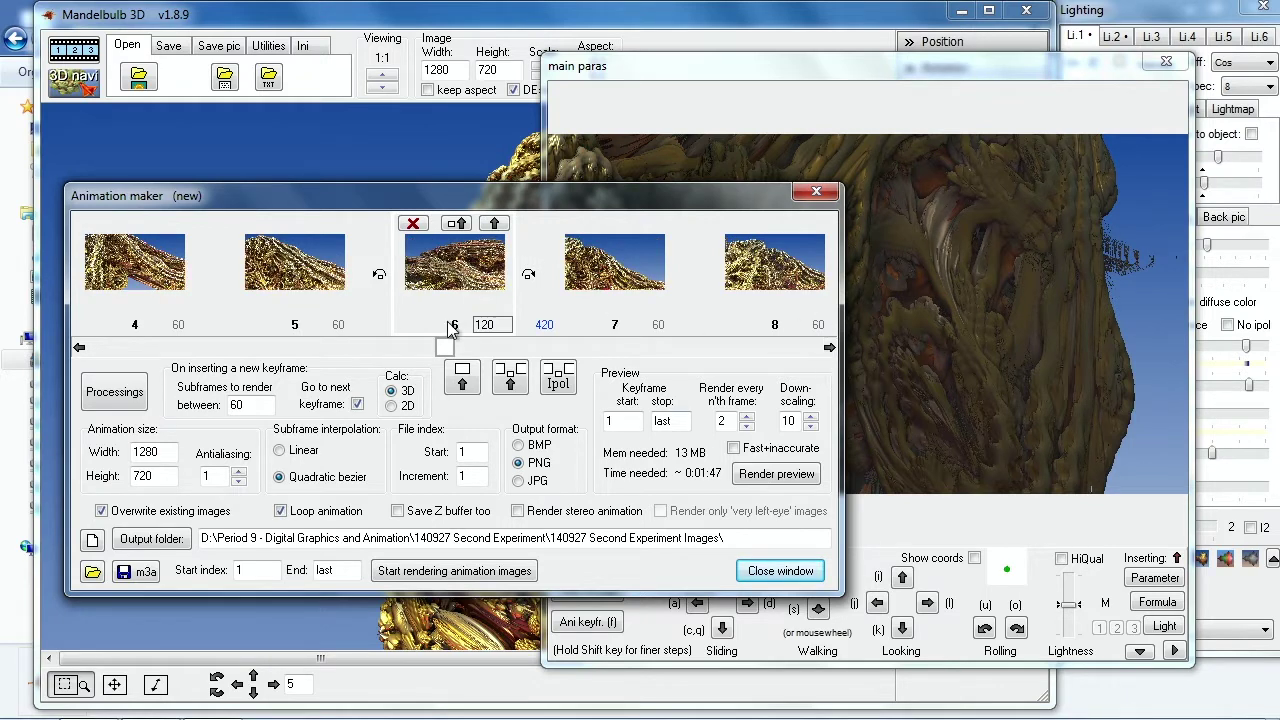
pyautogui.press('BackSpace')
pyautogui.write('6')
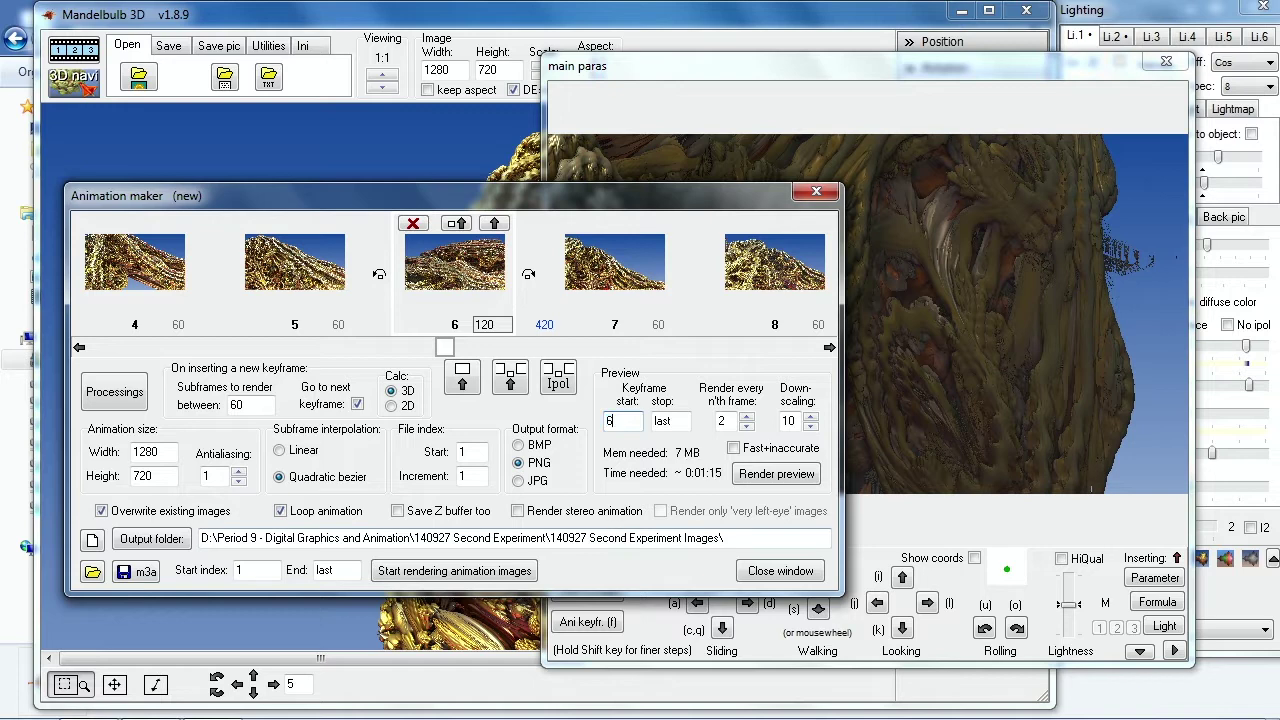
pyautogui.click(777, 474)
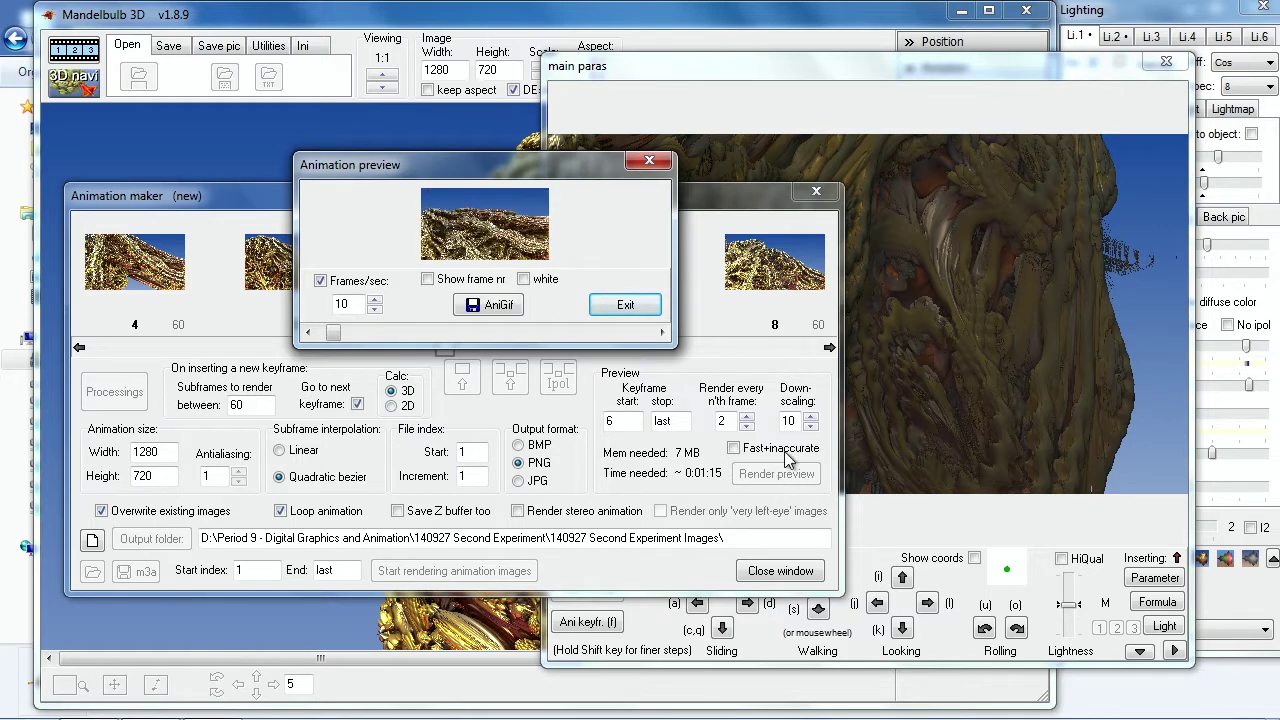
# Close the finished animation preview and scroll the keyframe strip toward the last keyframes.
pyautogui.click(638, 314)
pyautogui.click(638, 314)
pyautogui.click(829, 347)
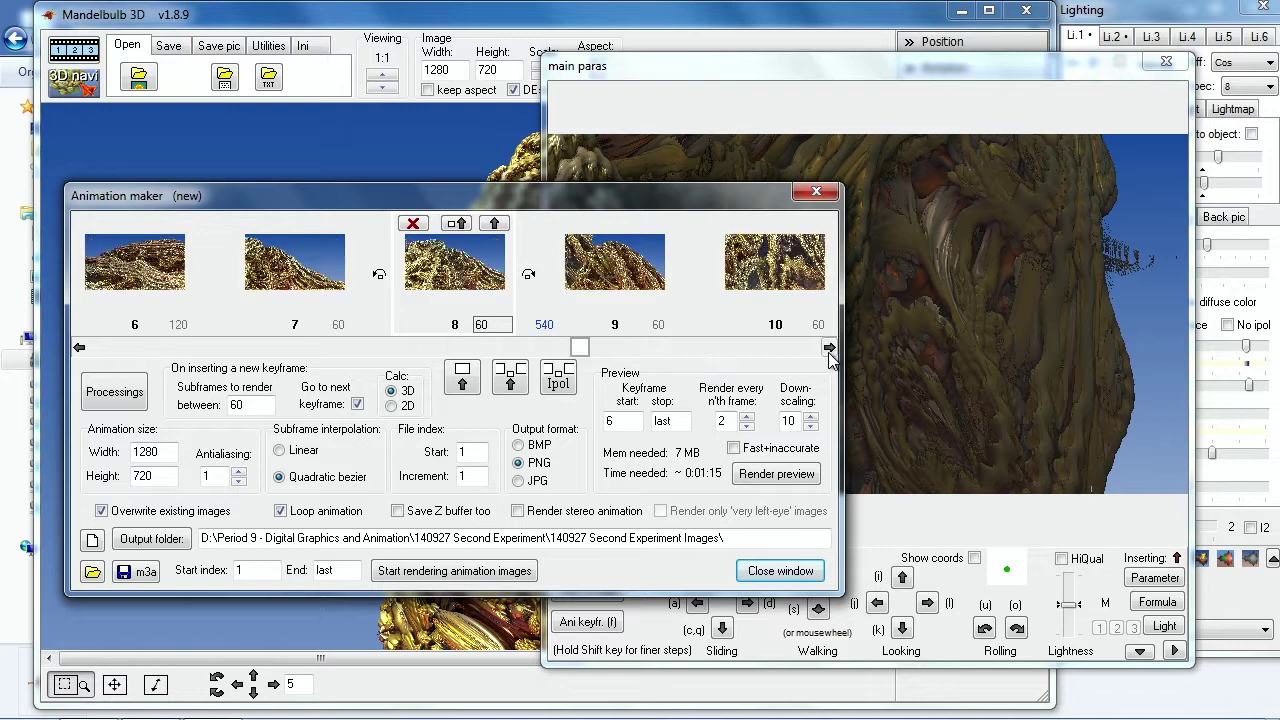
# Set keyframe 11 to 300 subframes for 960 frames total, then shift the animation window up-right.
pyautogui.click(79, 347)
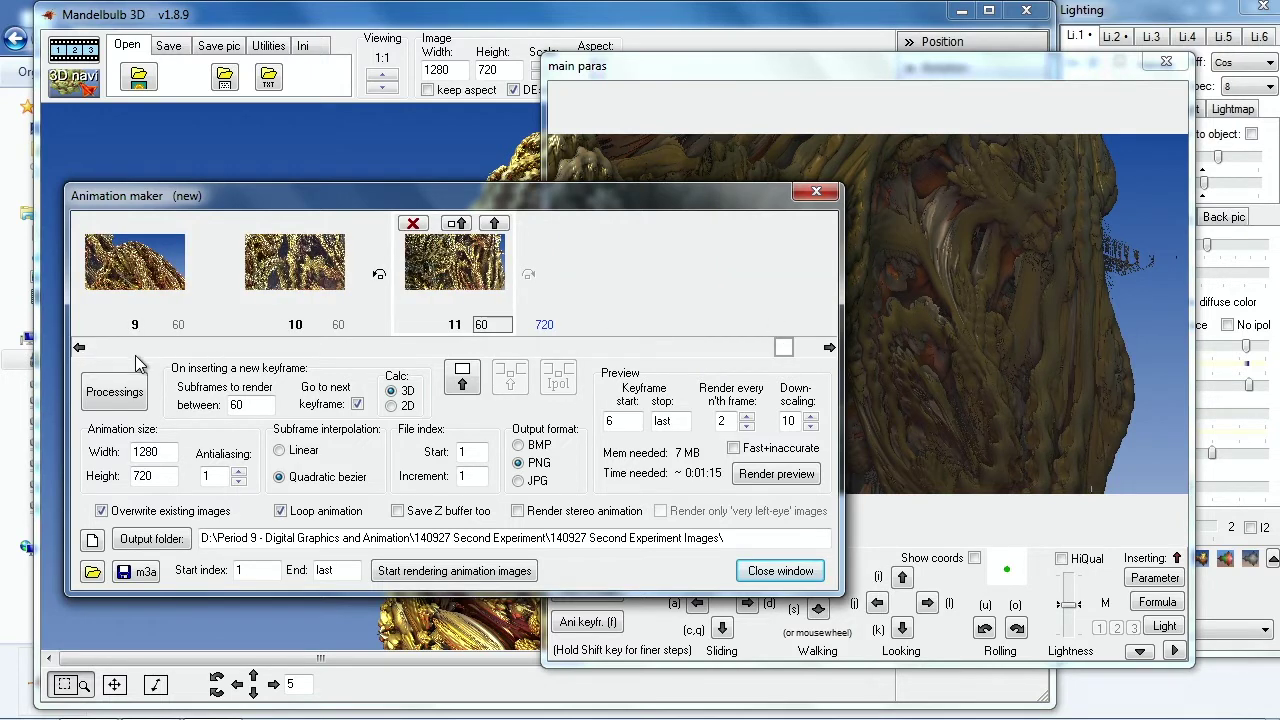
pyautogui.doubleClick(504, 322)
pyautogui.write('300')
pyautogui.click(829, 350)
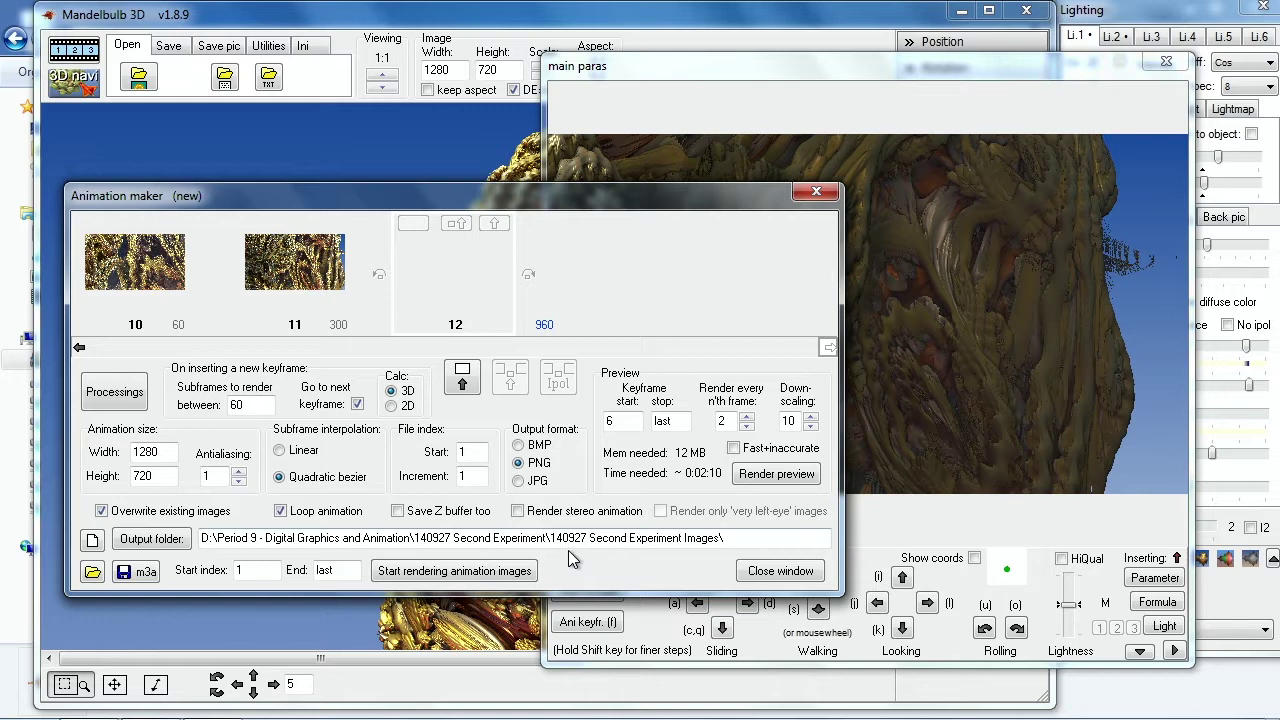
pyautogui.moveTo(221, 197); pyautogui.dragTo(288, 168)
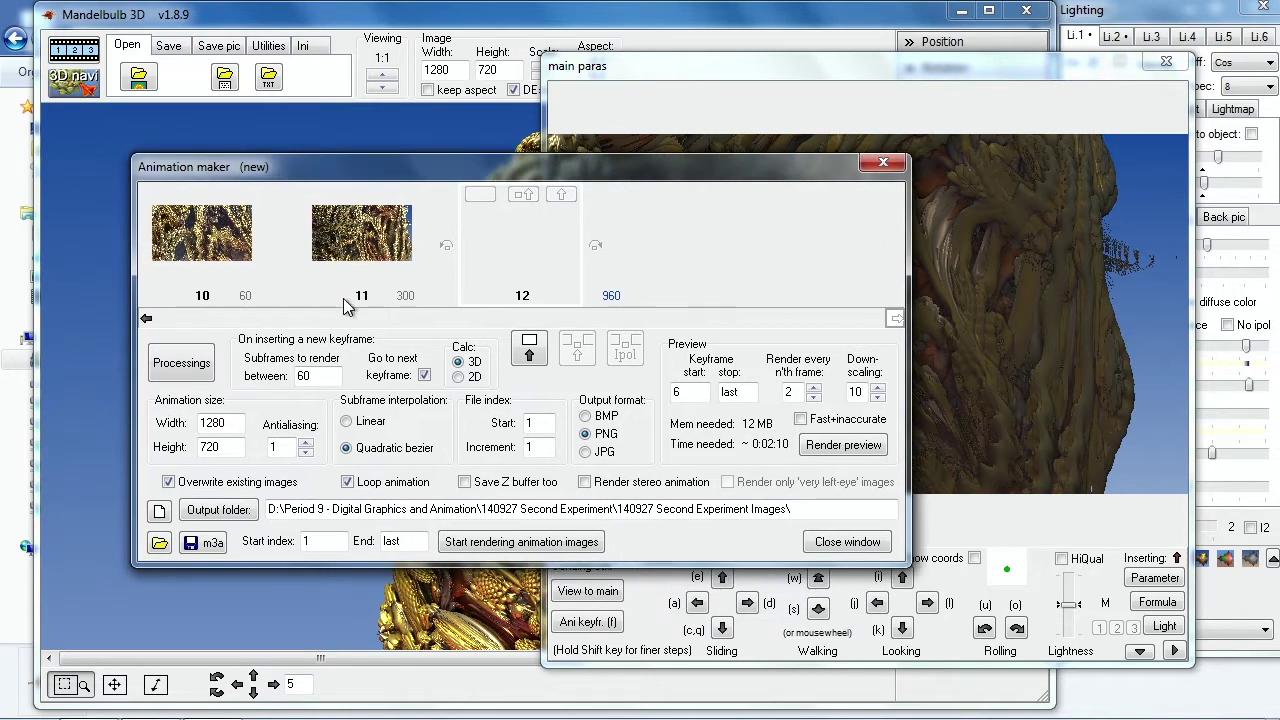